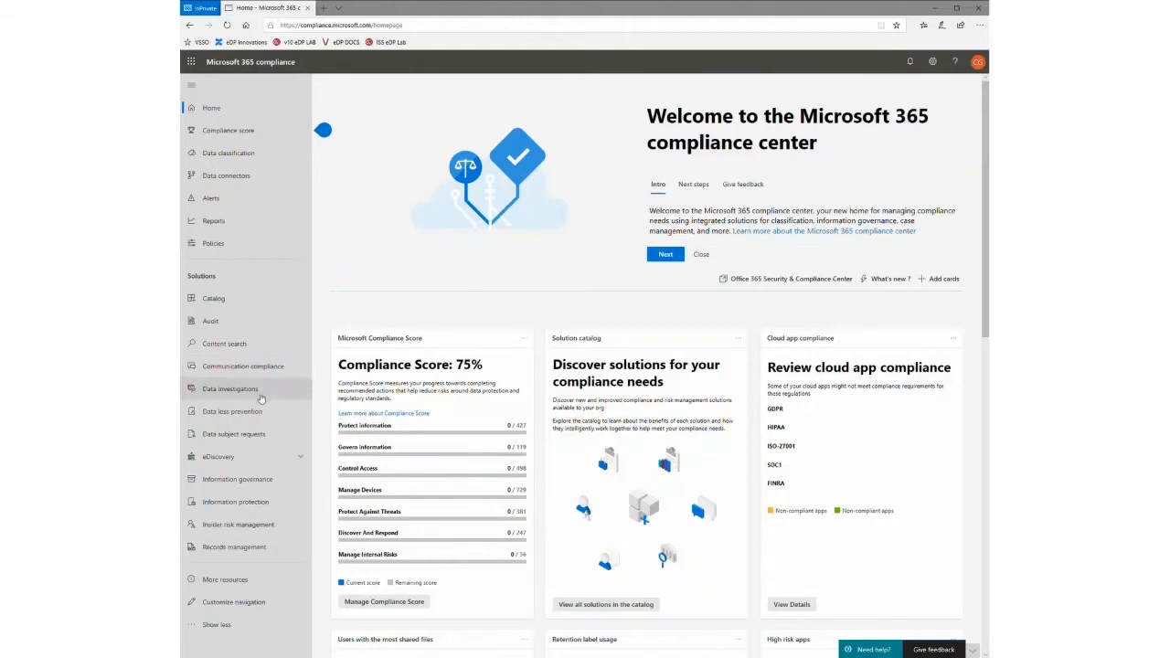
# Step: Open the details of the O365 Legal Hold communication in the Advanced eDiscovery case eDP v O365
pyautogui.click(248, 455)
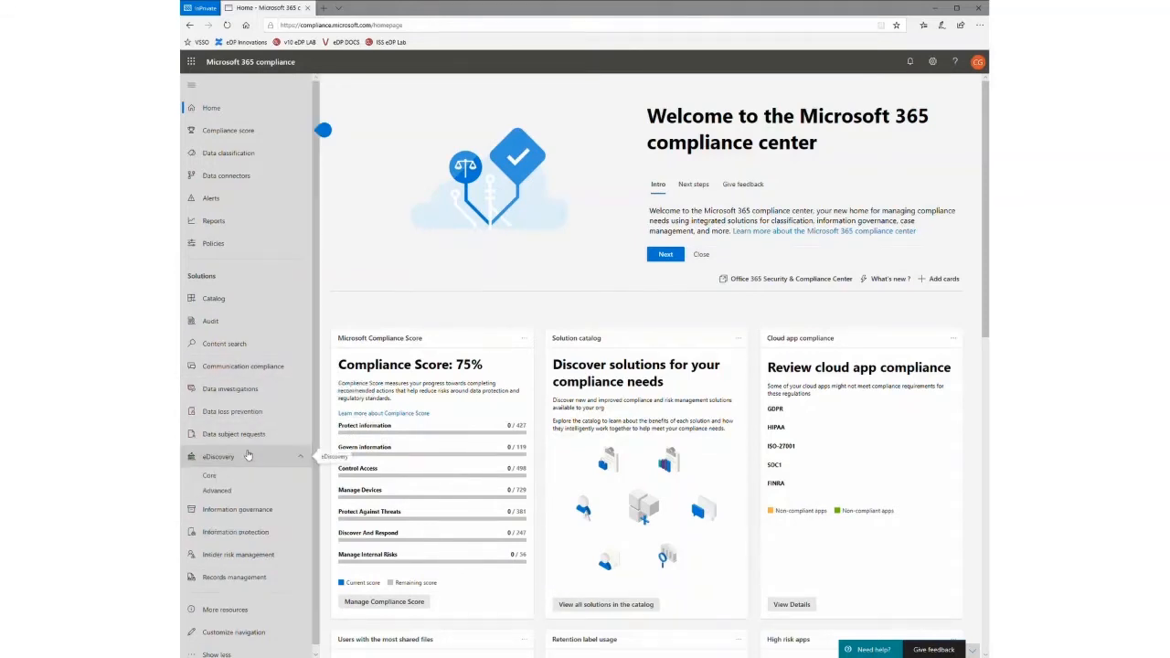
pyautogui.click(241, 494)
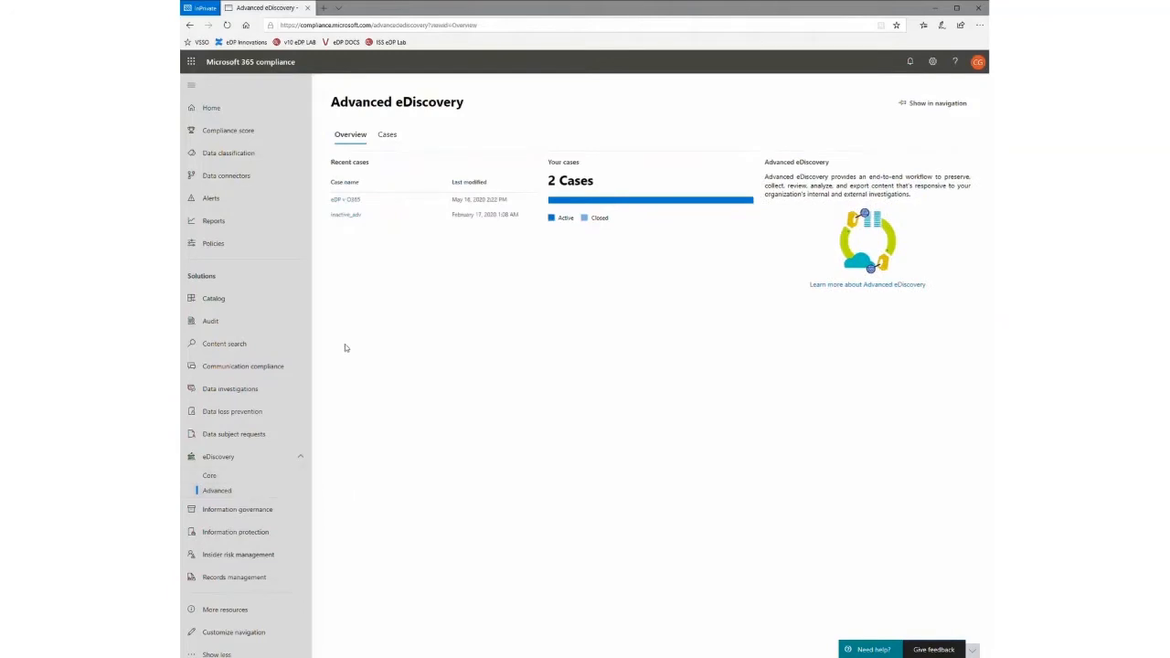
pyautogui.click(357, 202)
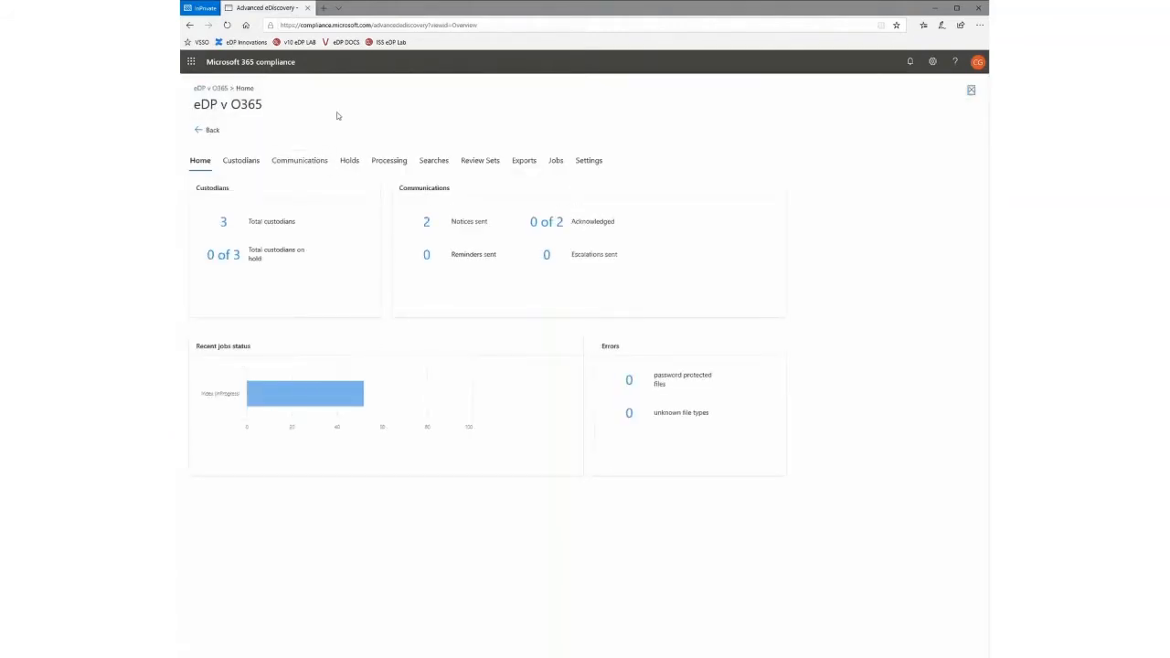
pyautogui.click(311, 163)
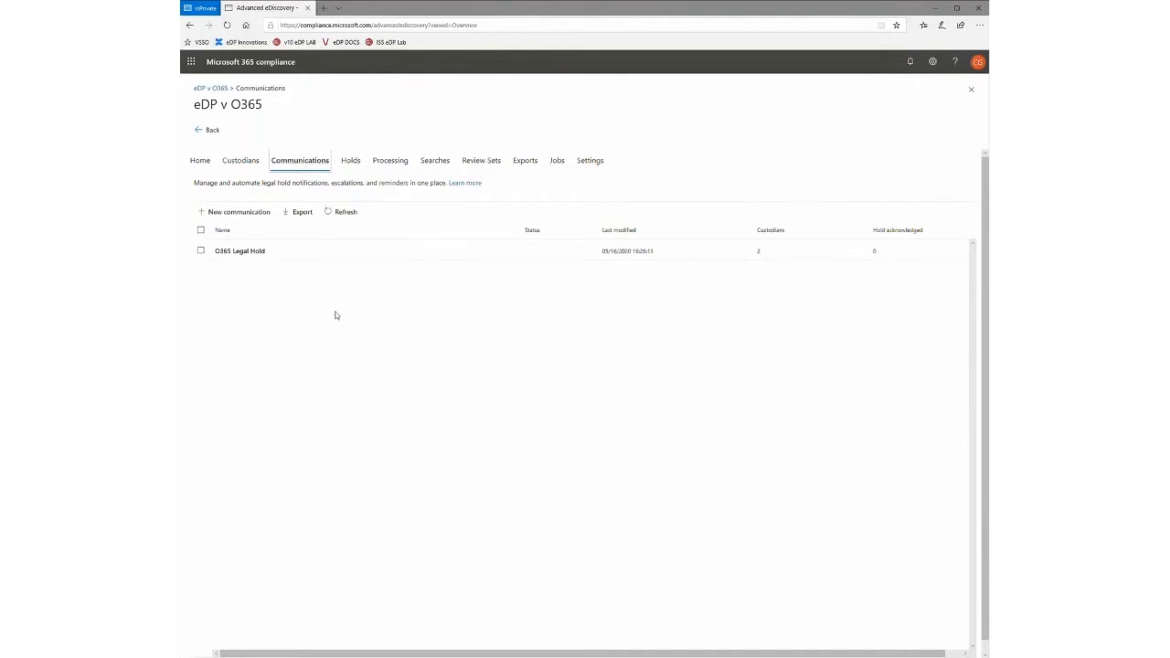
pyautogui.click(264, 254)
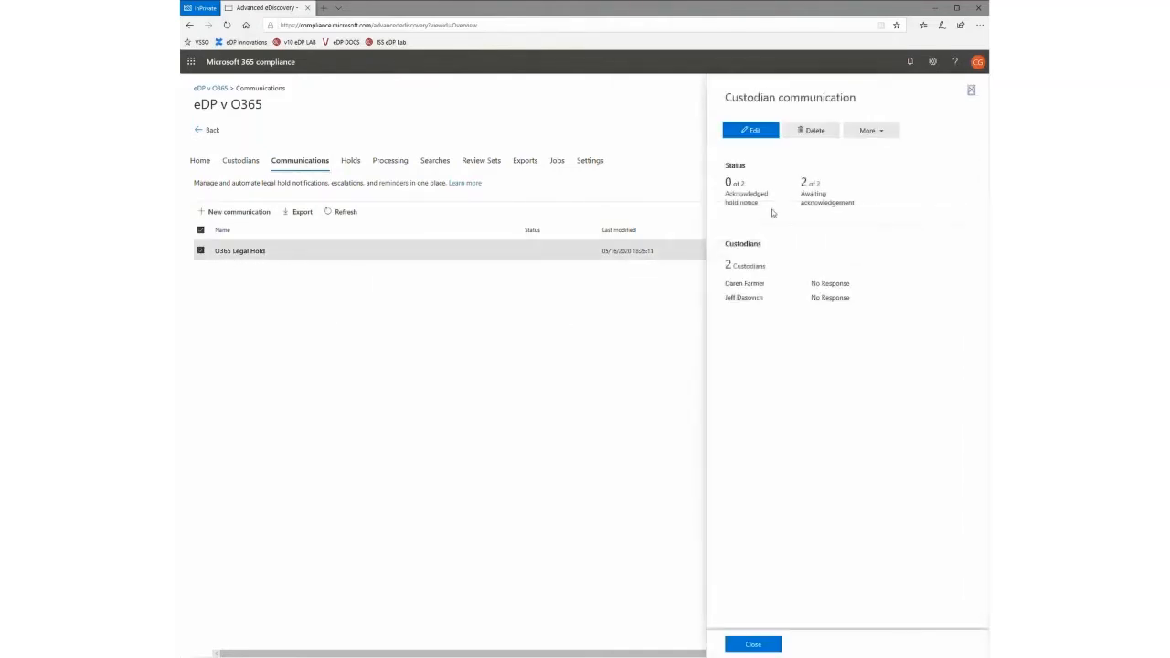
# Step: Open the legal hold communication for editing and review its portal content and required notifications, including the Issuance message, leaving that message unsaved
pyautogui.click(760, 133)
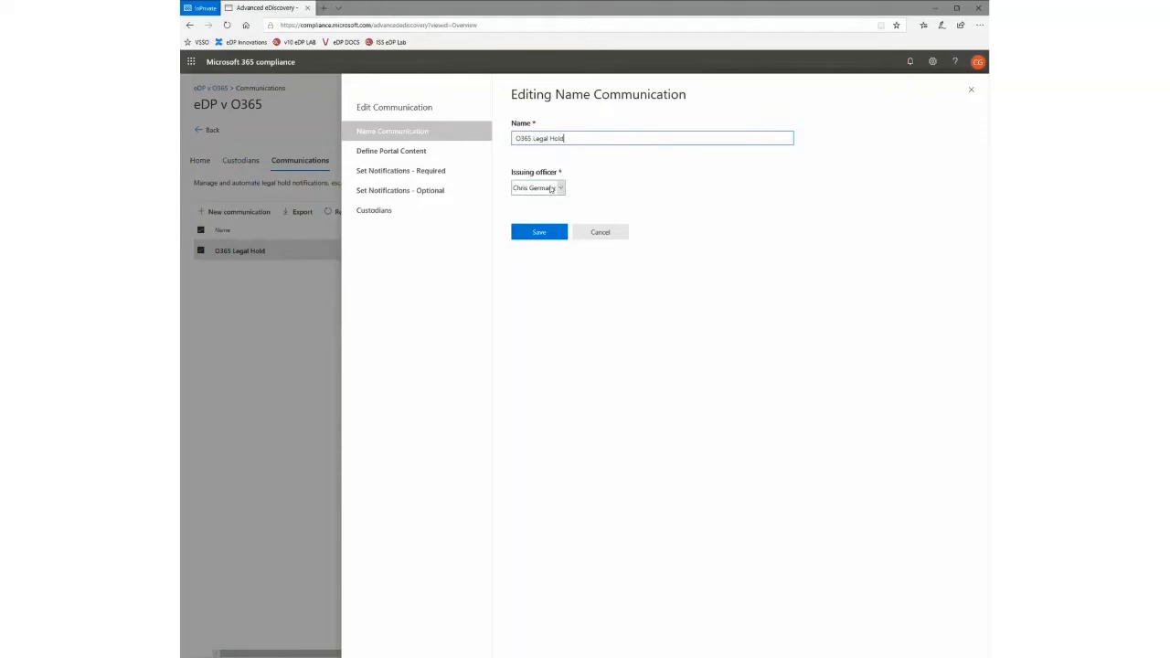
pyautogui.click(405, 157)
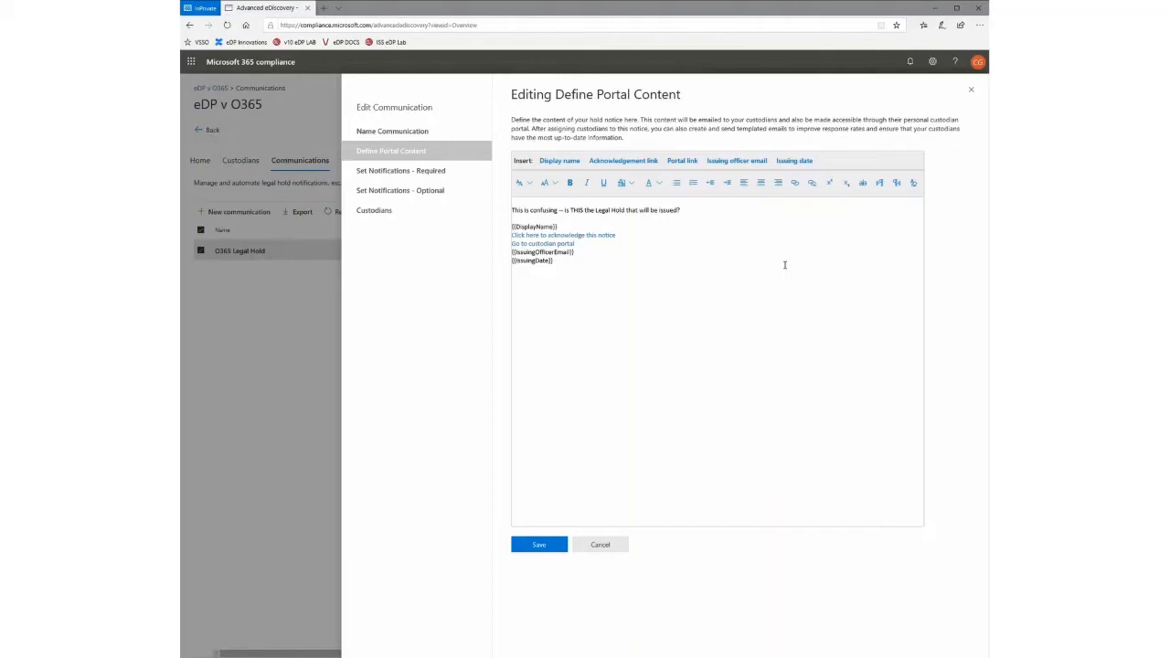
pyautogui.click(402, 175)
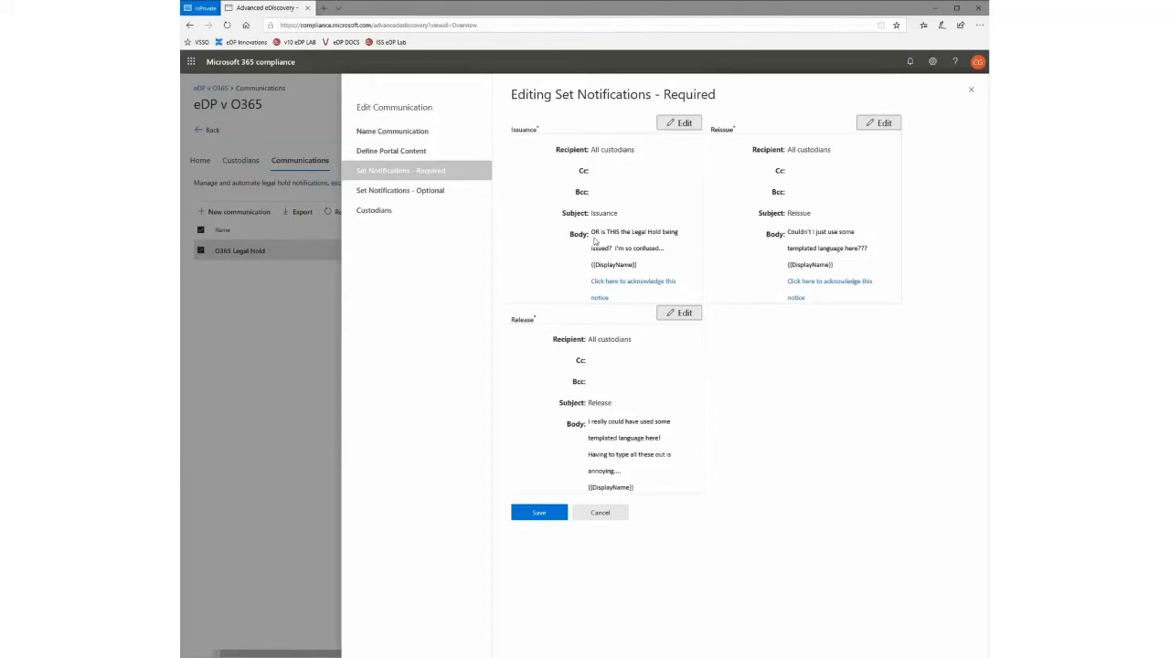
pyautogui.click(684, 127)
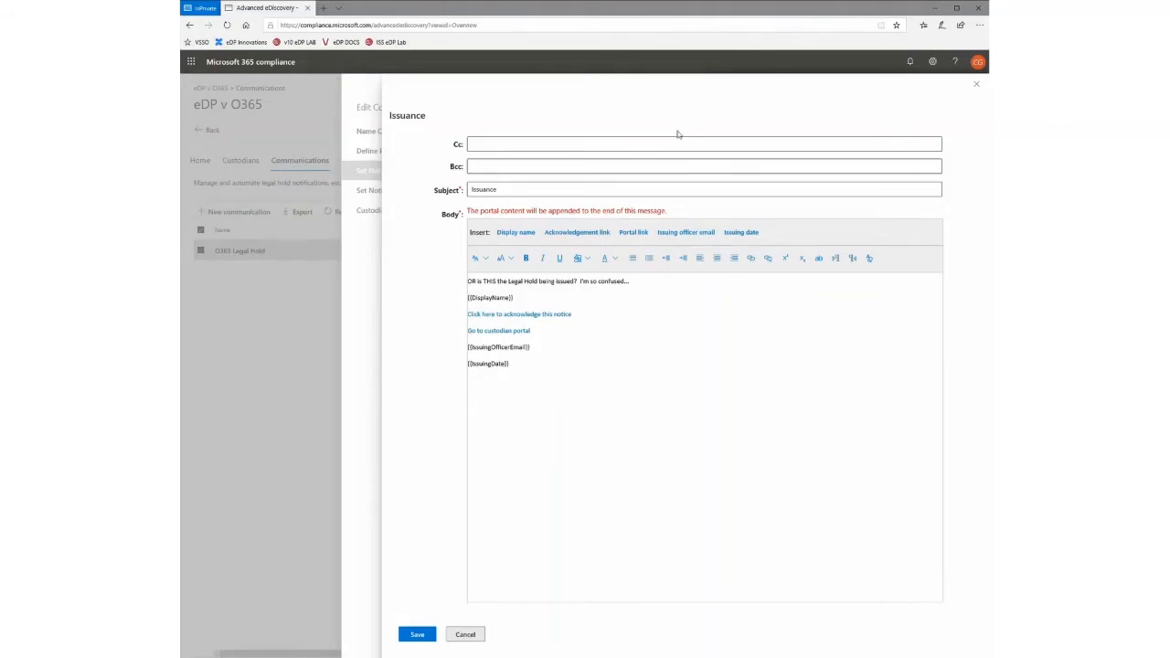
pyautogui.click(479, 637)
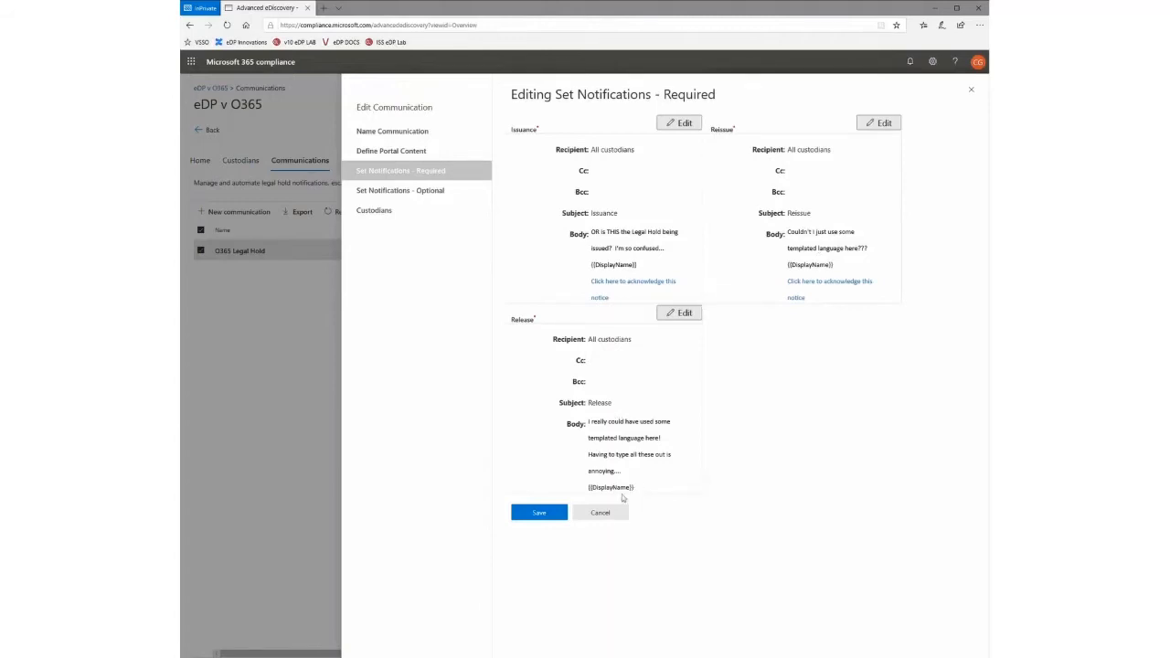
# Step: Review the communication's optional notifications and selectable custodians, and leave the editor without saving
pyautogui.click(435, 192)
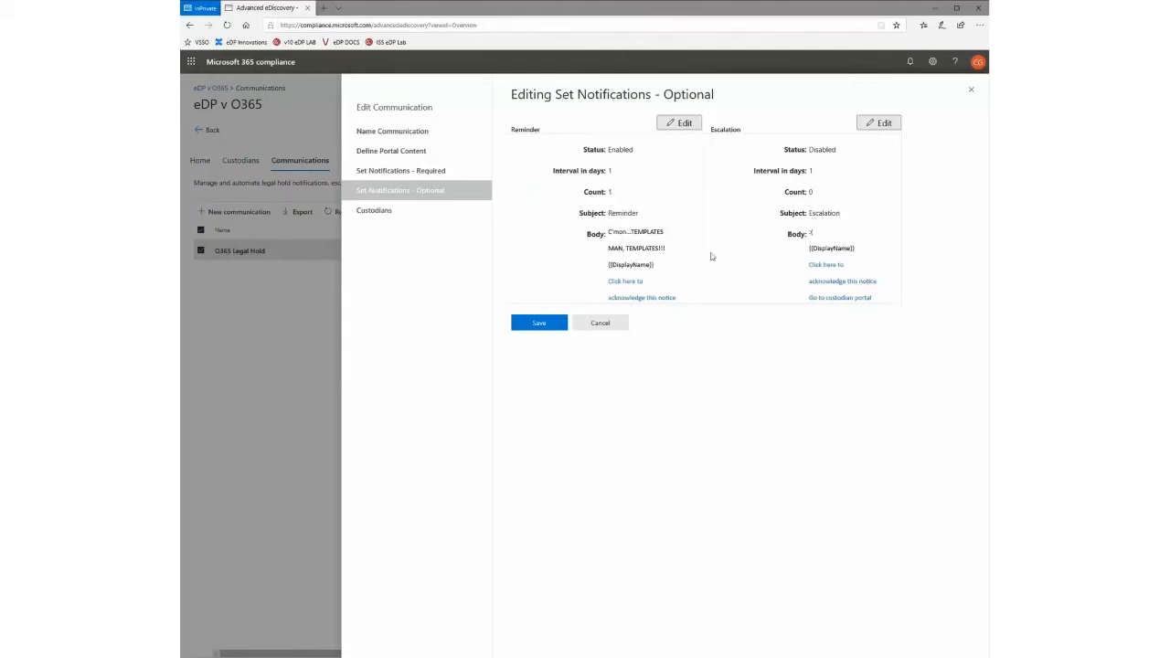
pyautogui.click(413, 215)
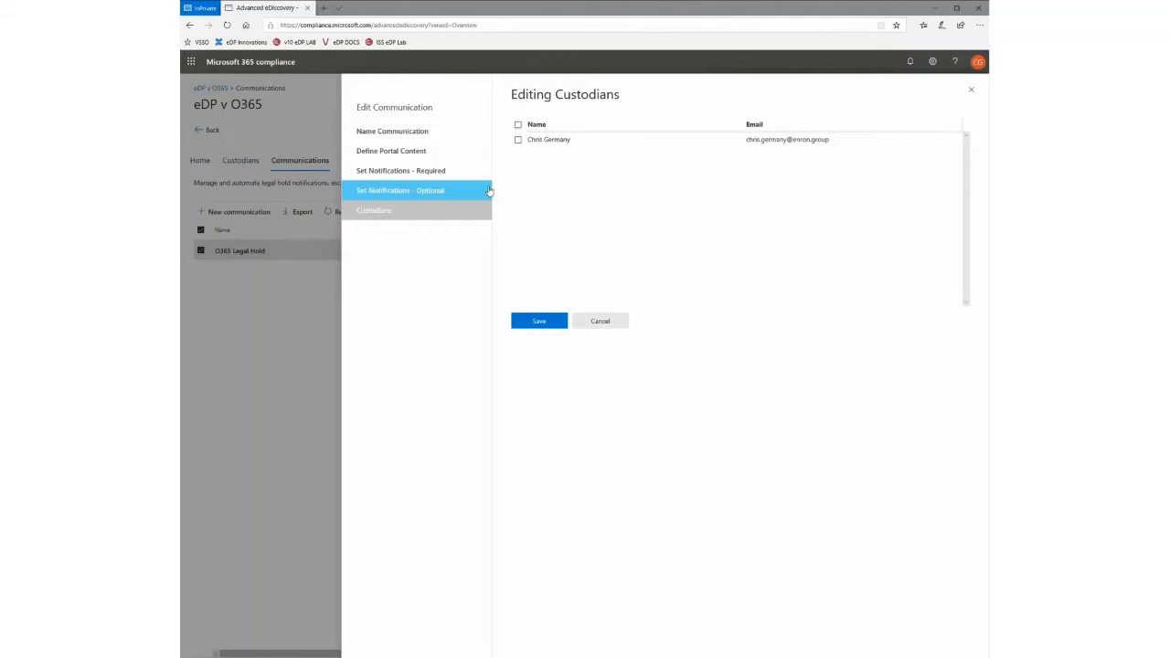
pyautogui.click(619, 322)
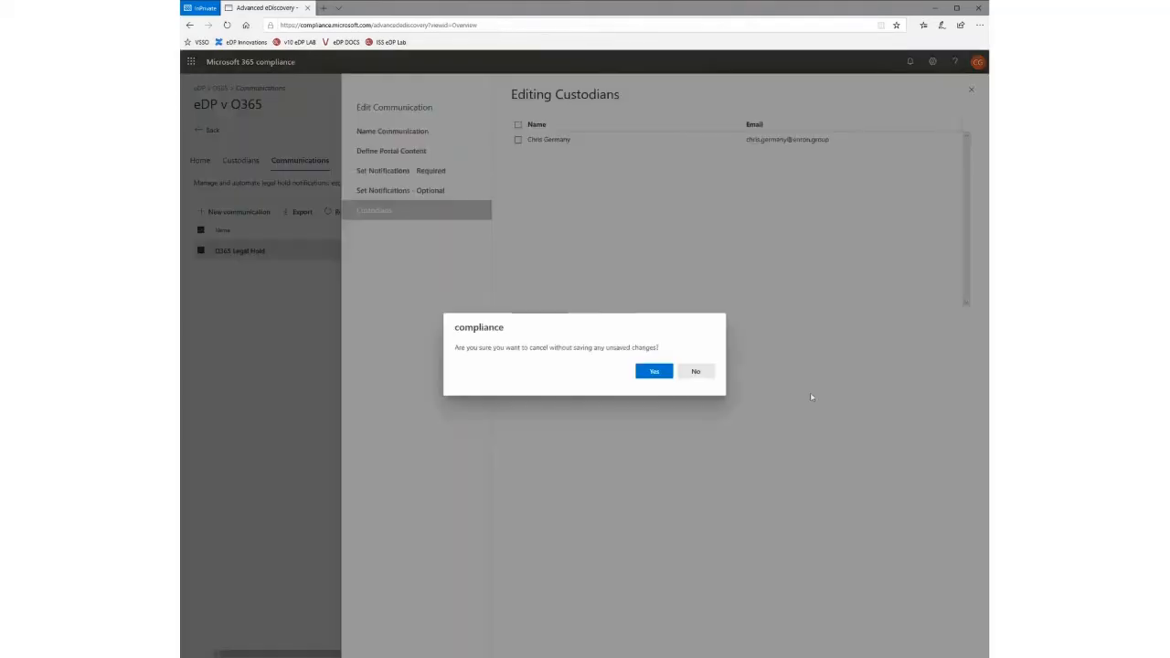
pyautogui.click(655, 371)
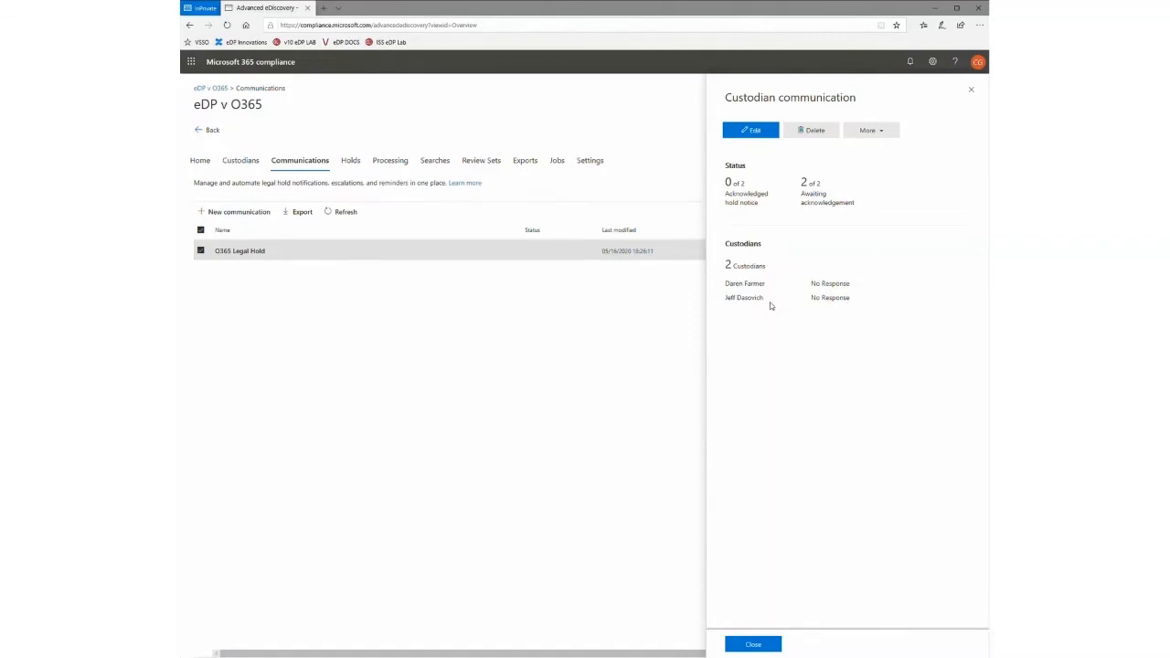
# Step: Check the case's custodian list and return to the details of the O365 Legal Hold communication
pyautogui.click(228, 165)
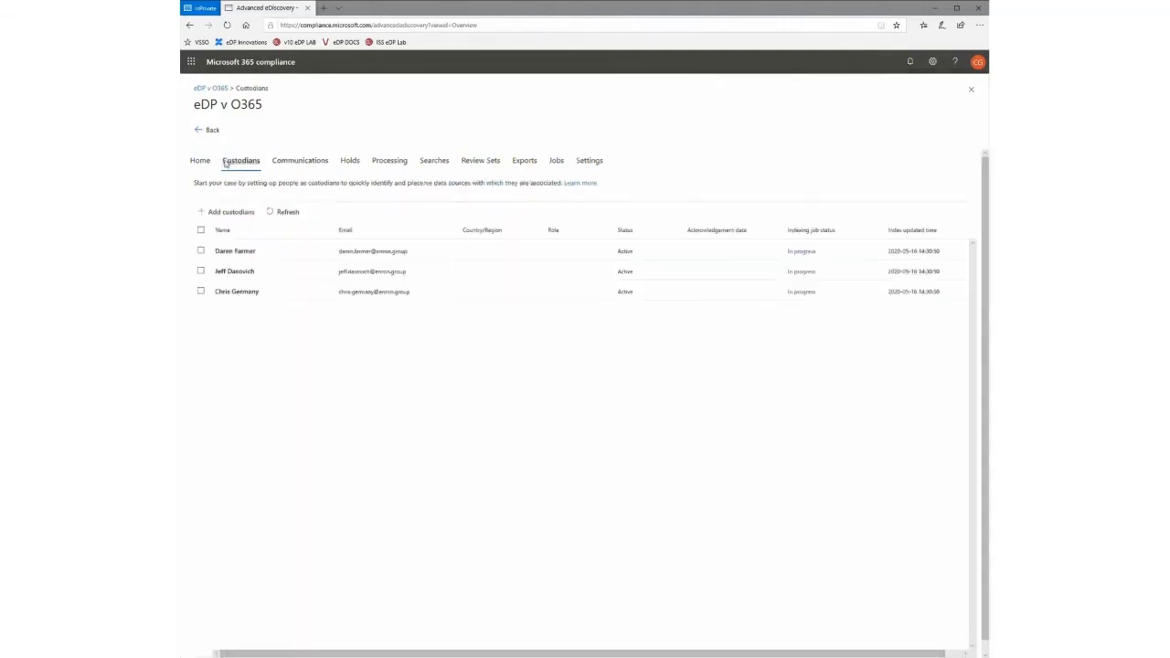
pyautogui.click(291, 161)
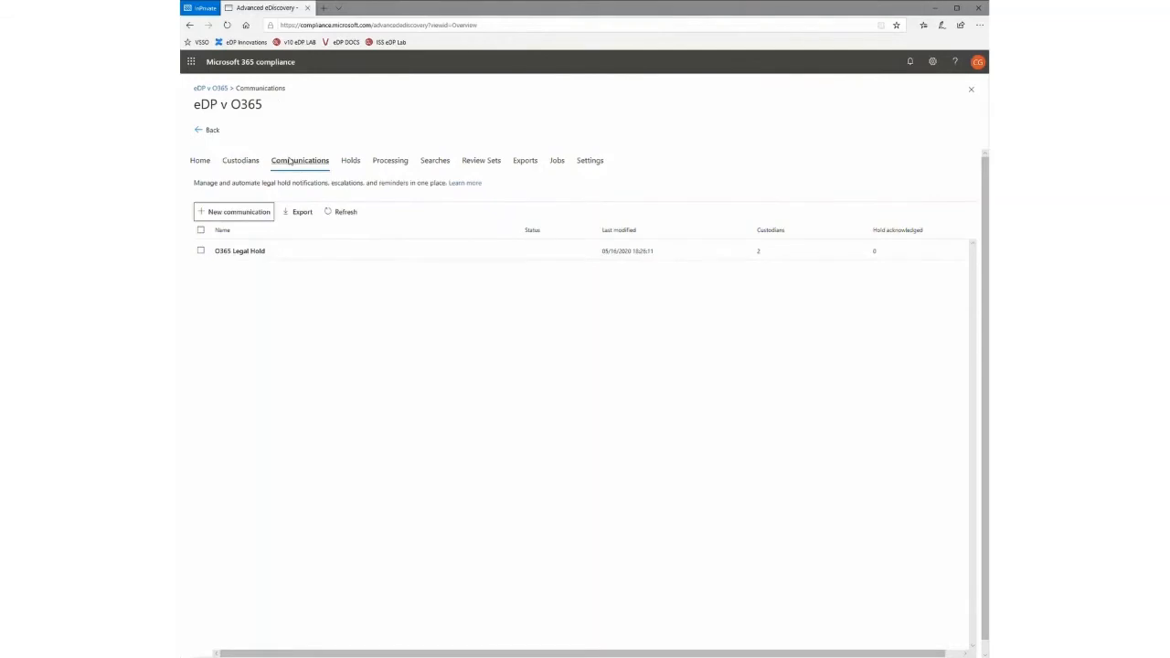
pyautogui.click(329, 251)
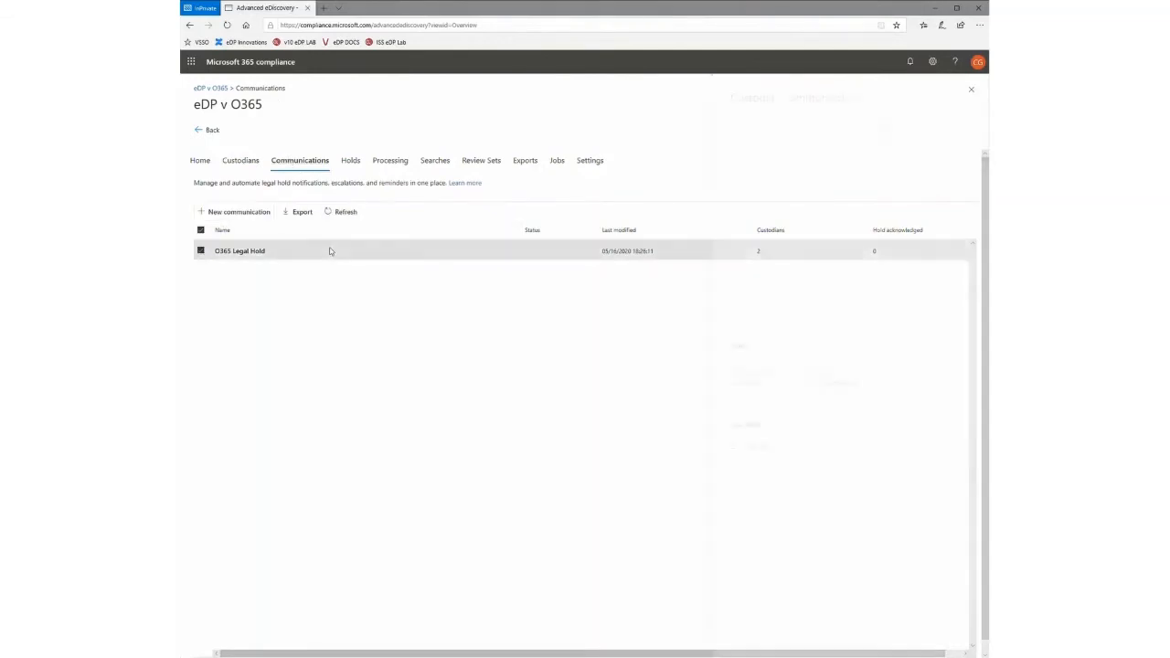
pyautogui.click(754, 131)
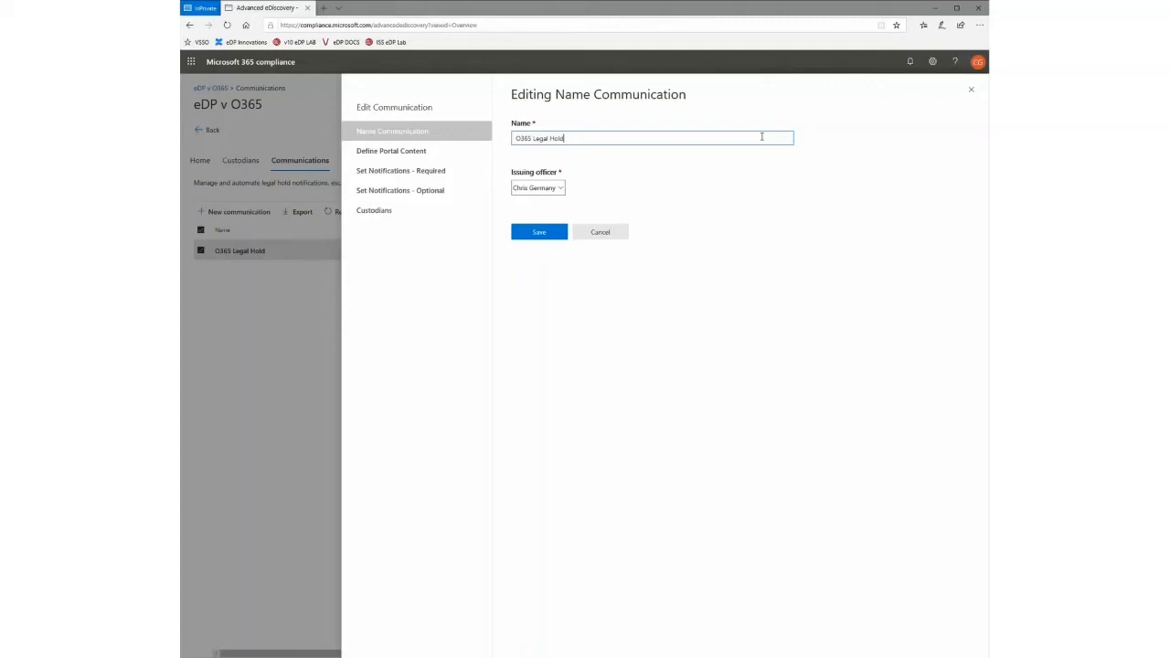
pyautogui.click(616, 235)
pyautogui.click(651, 374)
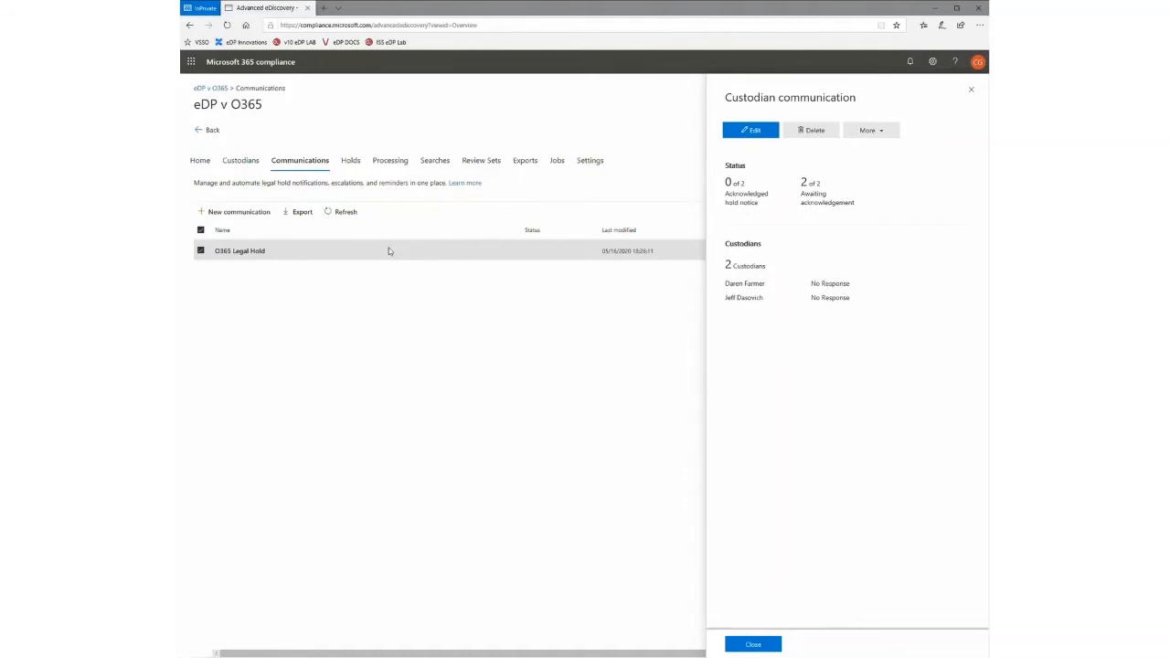
# Step: Examine the full Download Communication summary of the O365 Legal Hold, covering its content, custodians and notifications, and close it
pyautogui.click(868, 130)
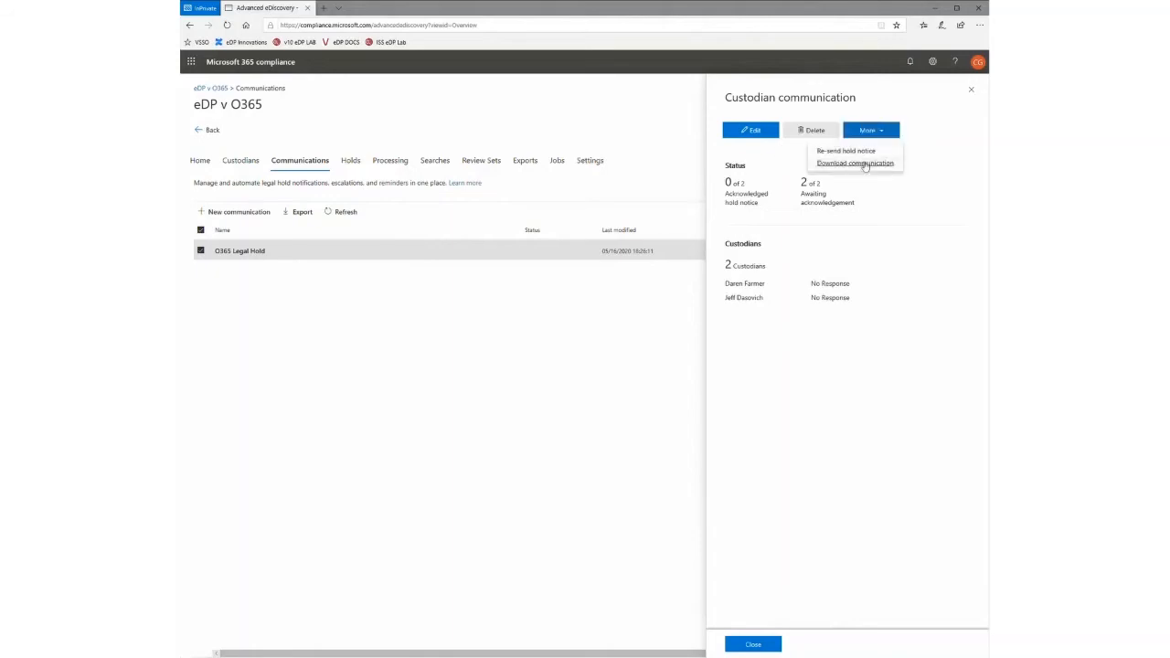
pyautogui.click(855, 163)
pyautogui.scroll(-5, 547, 261)
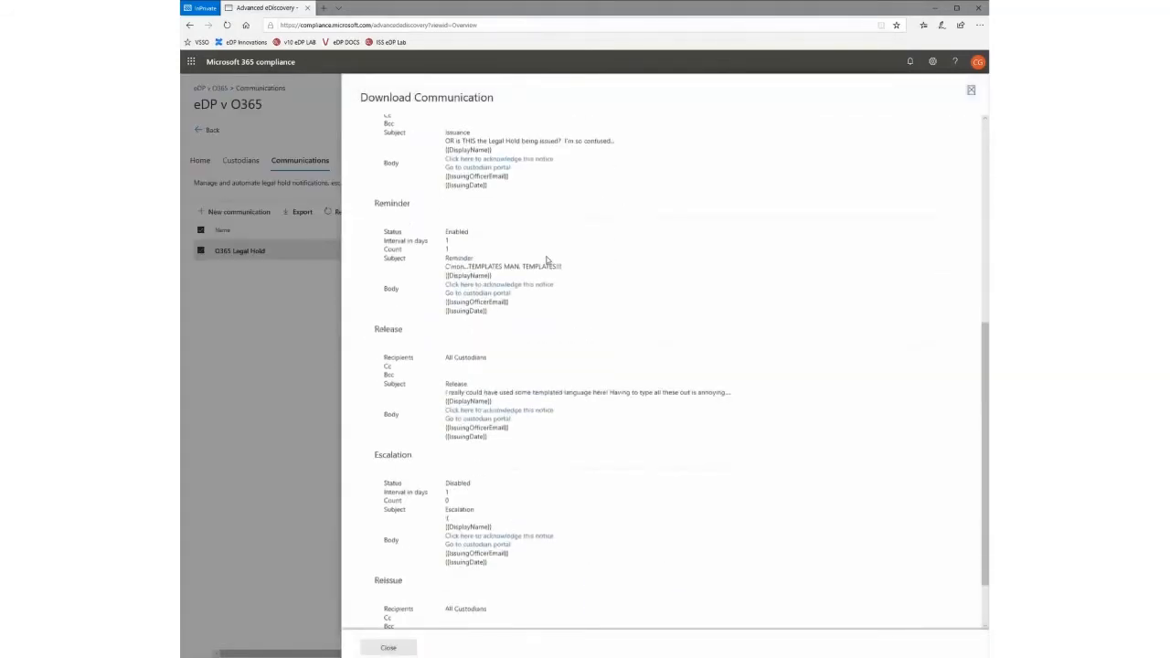
pyautogui.scroll(5, 545, 391)
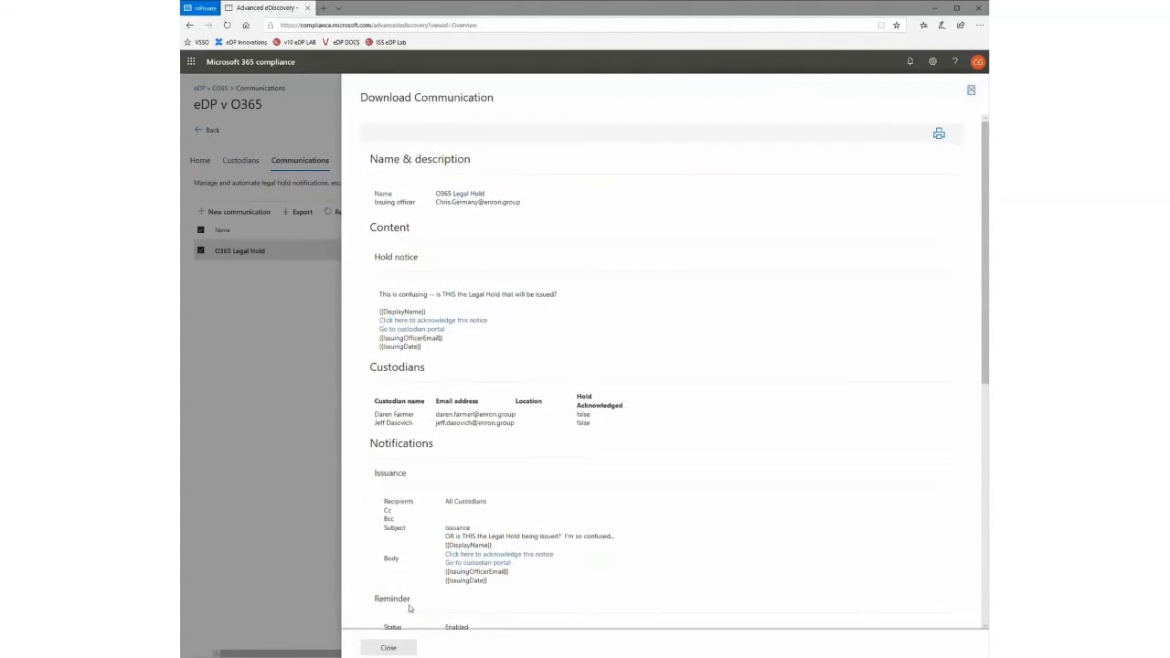
pyautogui.click(390, 647)
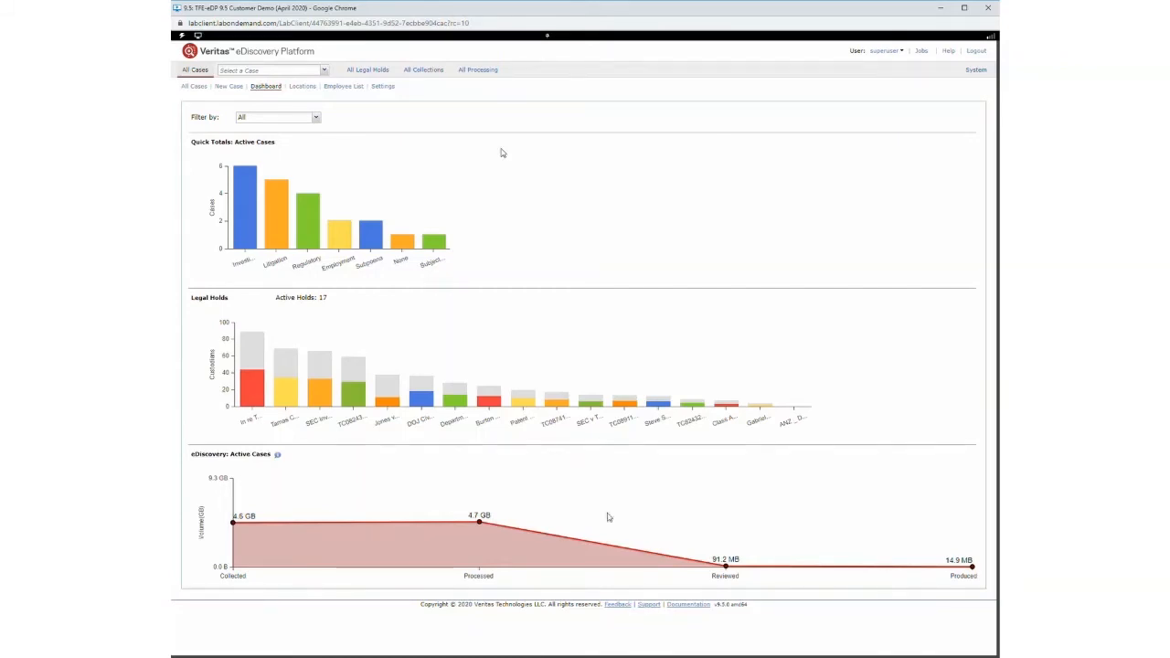
# Step: Switch to Veritas eDiscovery Platform and open Custodian Notice 1 from the eDP v O365 case's legal holds for editing
pyautogui.click(325, 71)
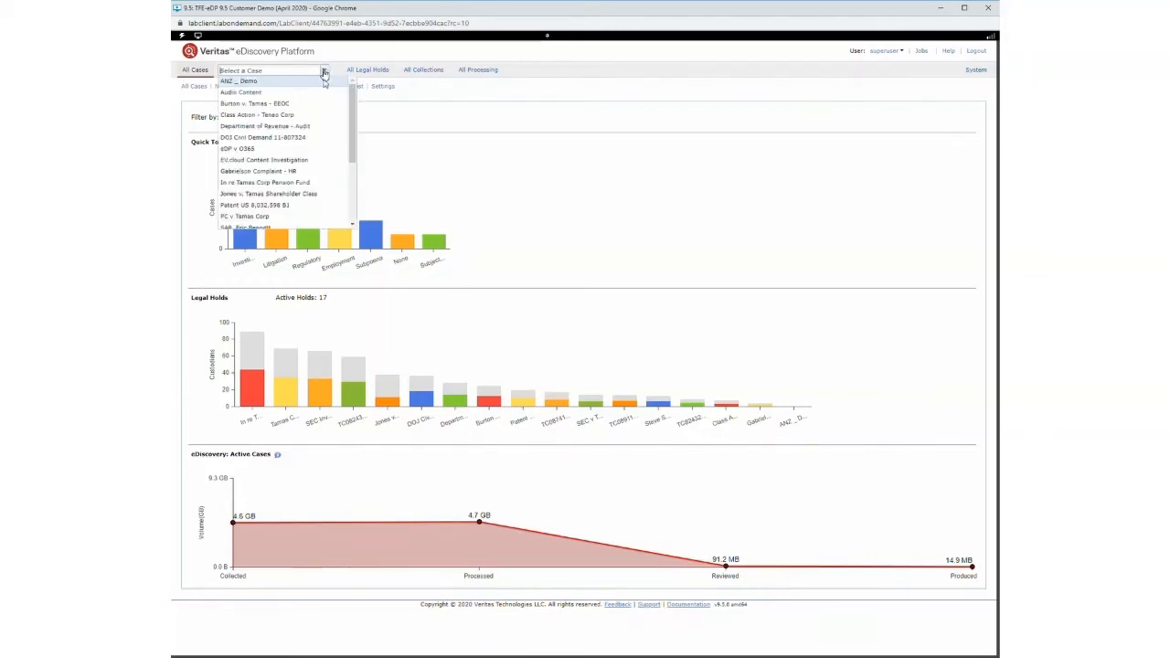
pyautogui.click(295, 150)
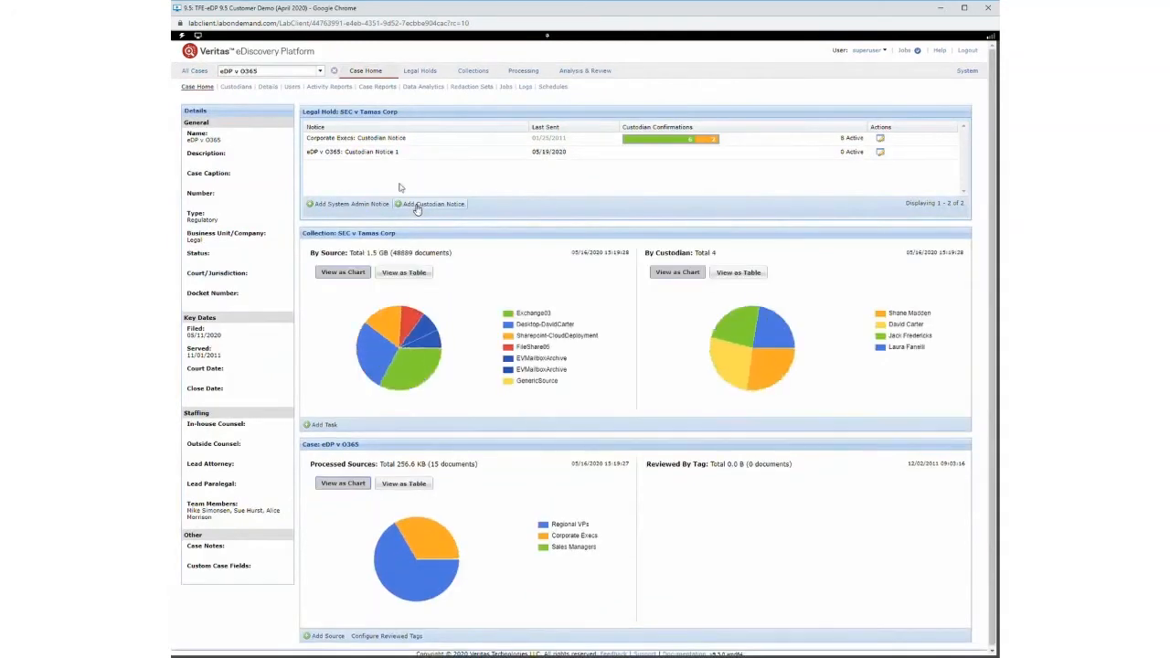
pyautogui.click(432, 72)
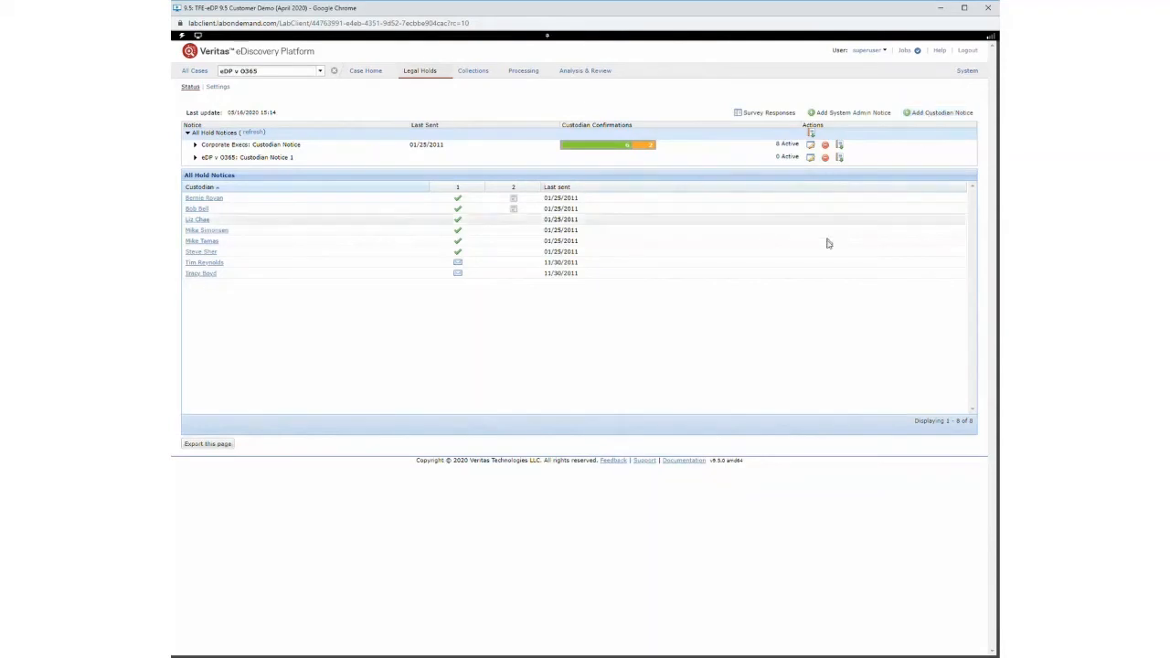
pyautogui.click(810, 158)
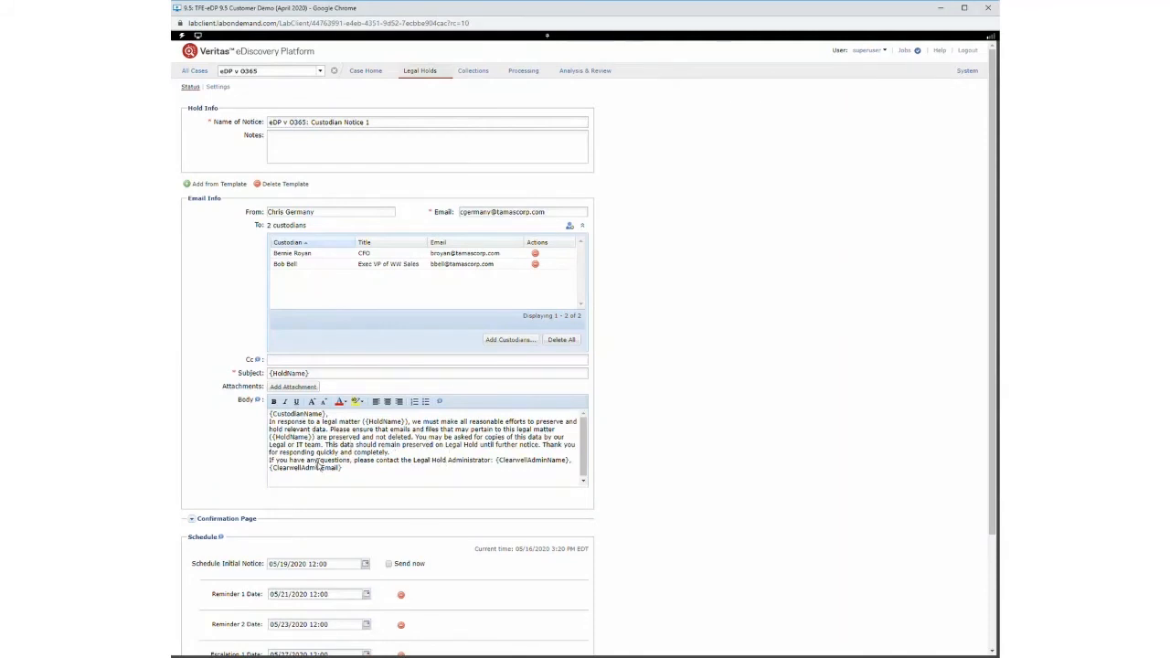
# Step: Look through the templates available for the custodian notice and cancel without applying one
pyautogui.click(227, 191)
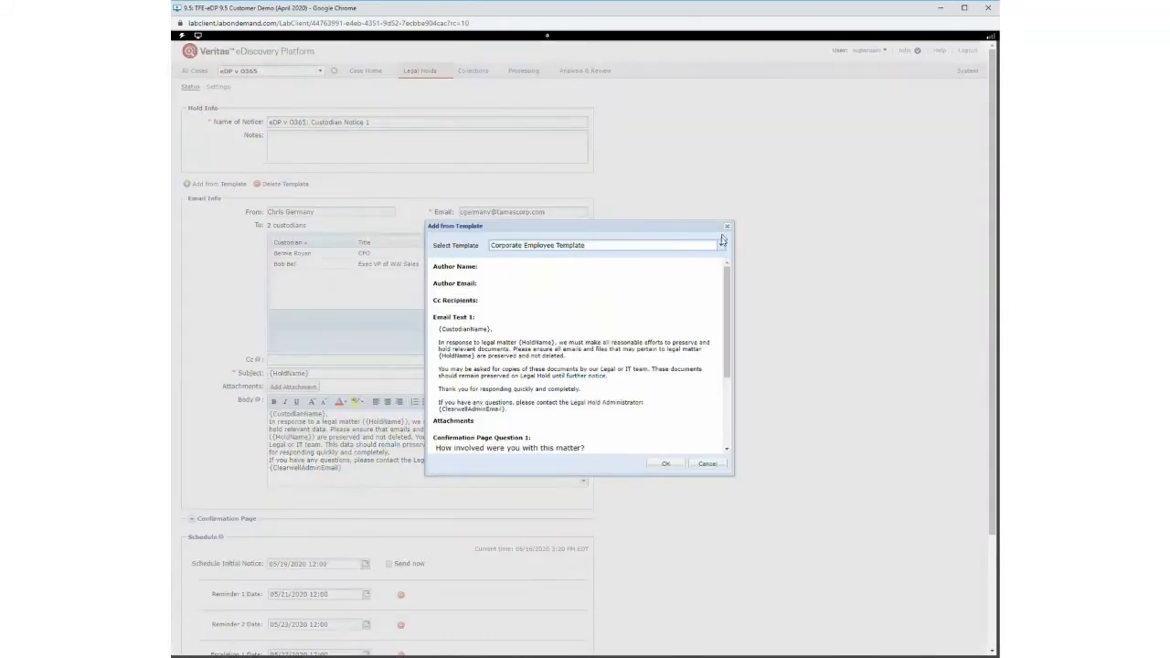
pyautogui.click(721, 245)
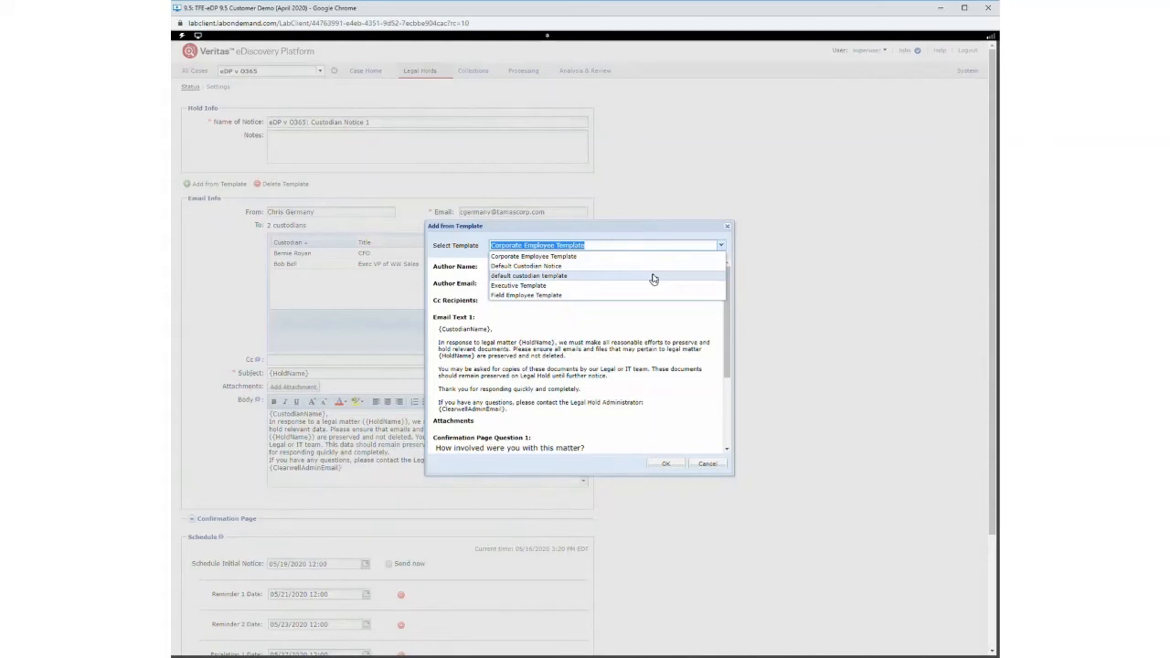
pyautogui.click(707, 464)
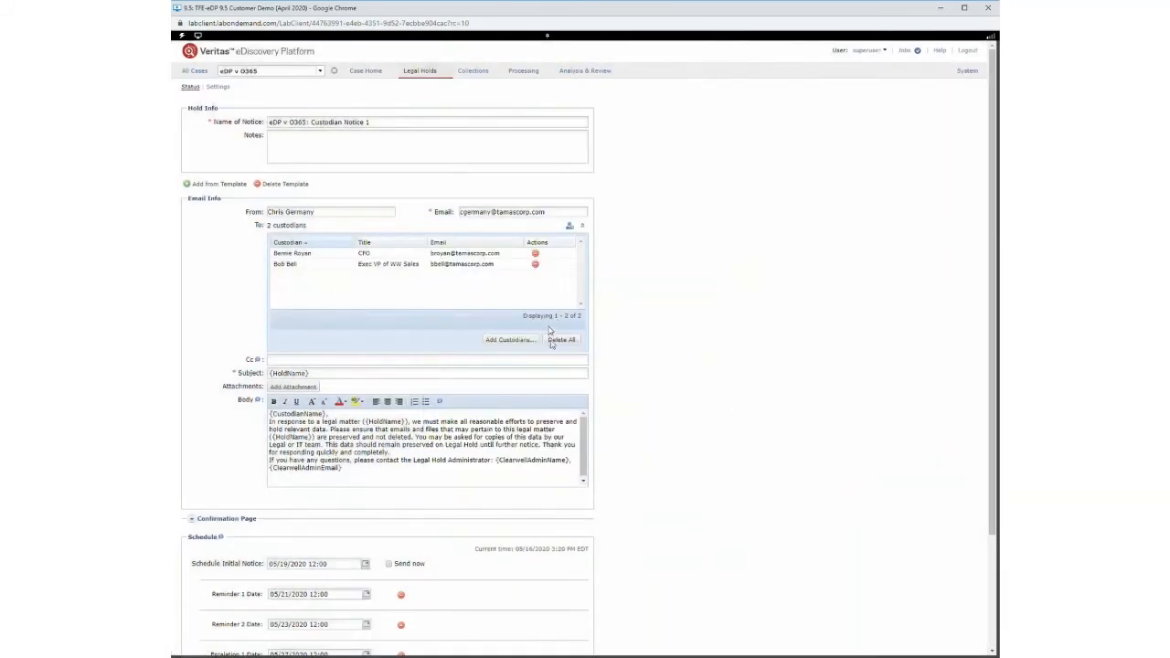
# Step: Browse the Employee List as a source of additional custodians for the notice, and cancel without adding anyone
pyautogui.click(510, 340)
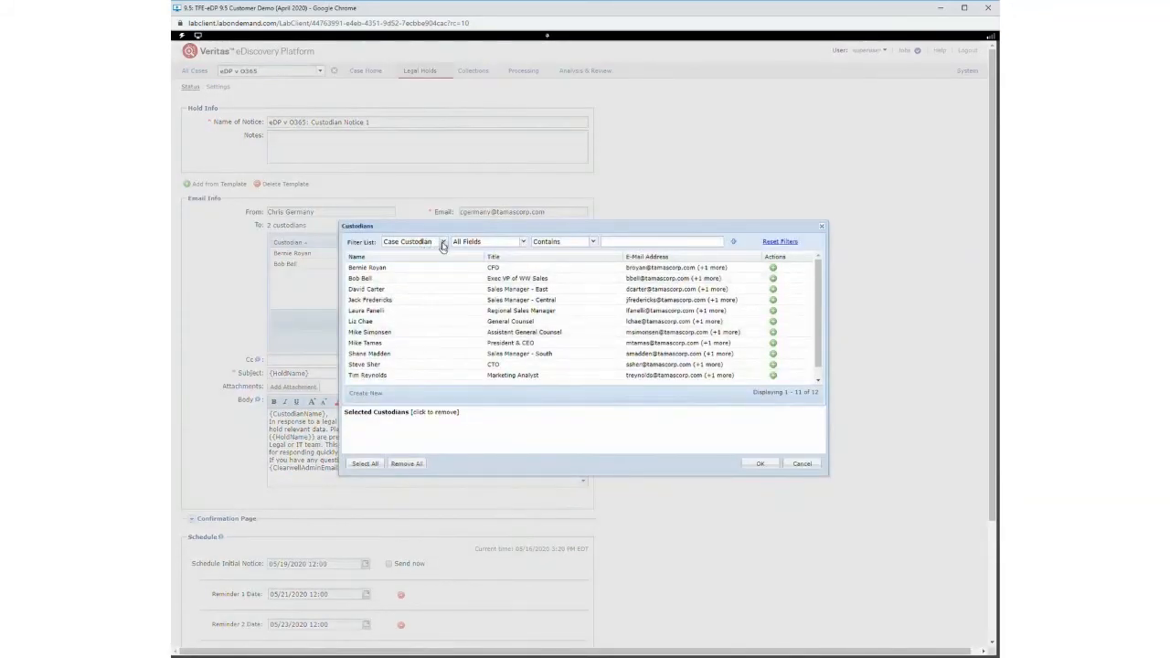
pyautogui.click(442, 245)
pyautogui.click(429, 265)
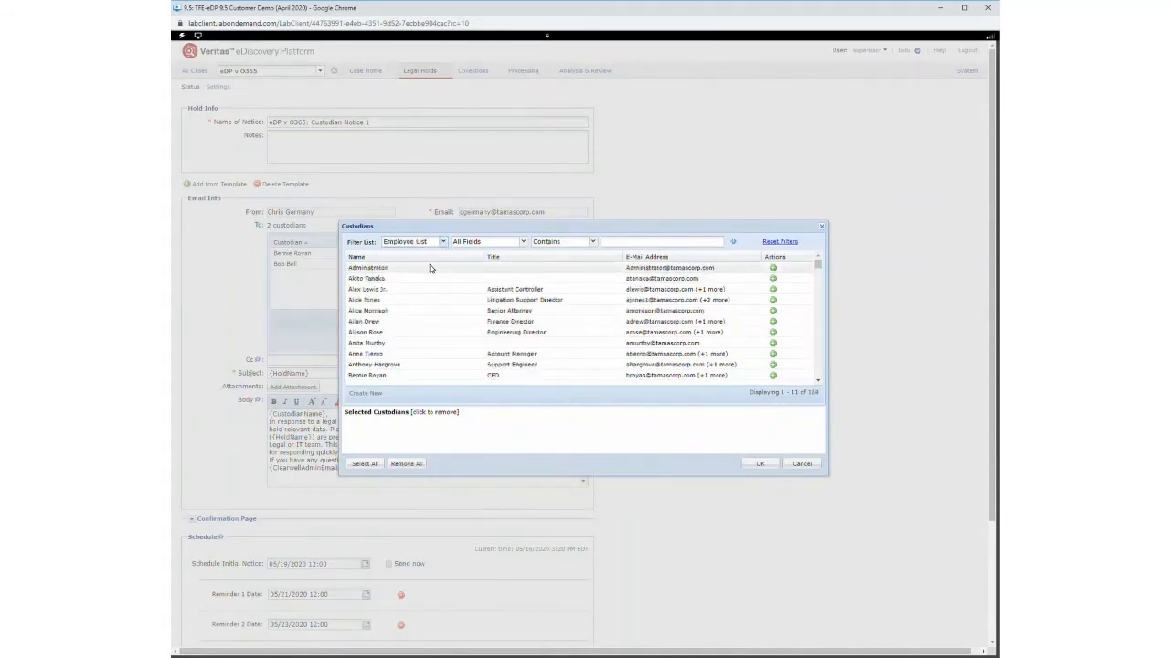
pyautogui.click(802, 465)
# Step: Expand the notice's confirmation page and review its survey questions, confirmation text and reminder schedule
pyautogui.scroll(-3, 674, 435)
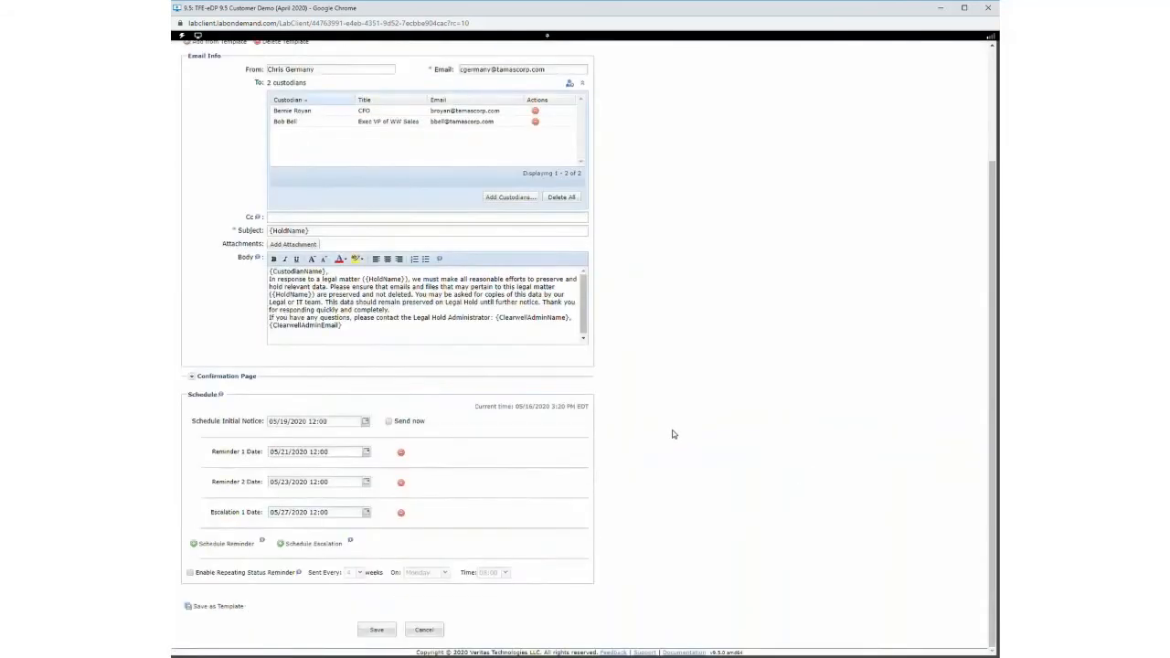
pyautogui.click(192, 376)
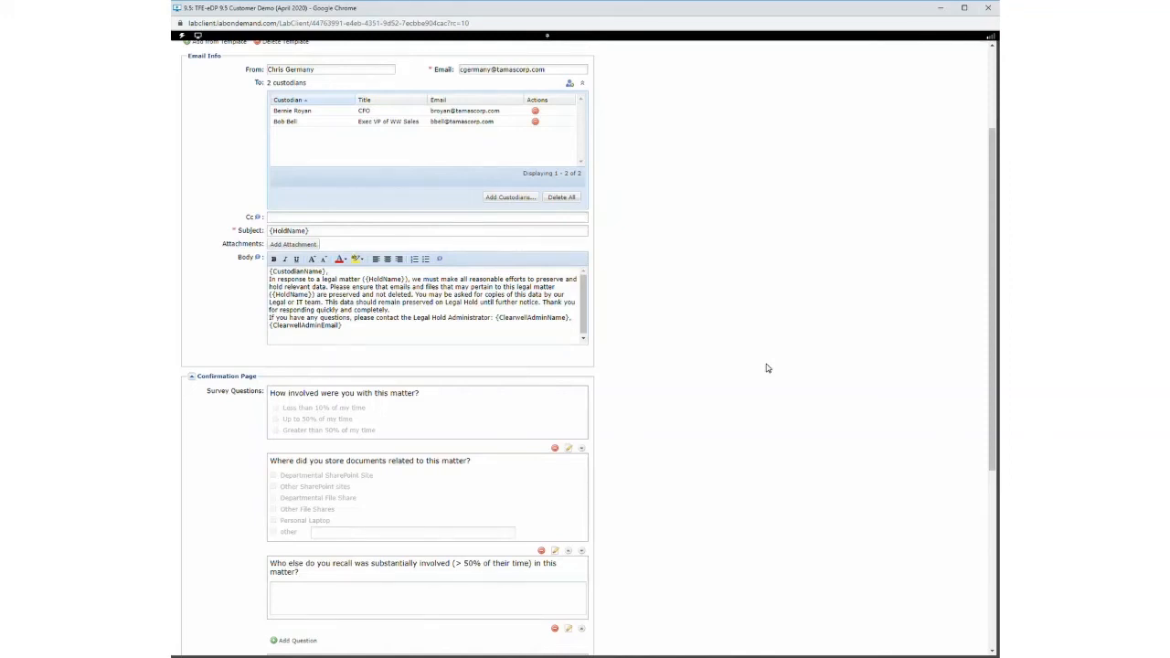
pyautogui.scroll(-3, 816, 343)
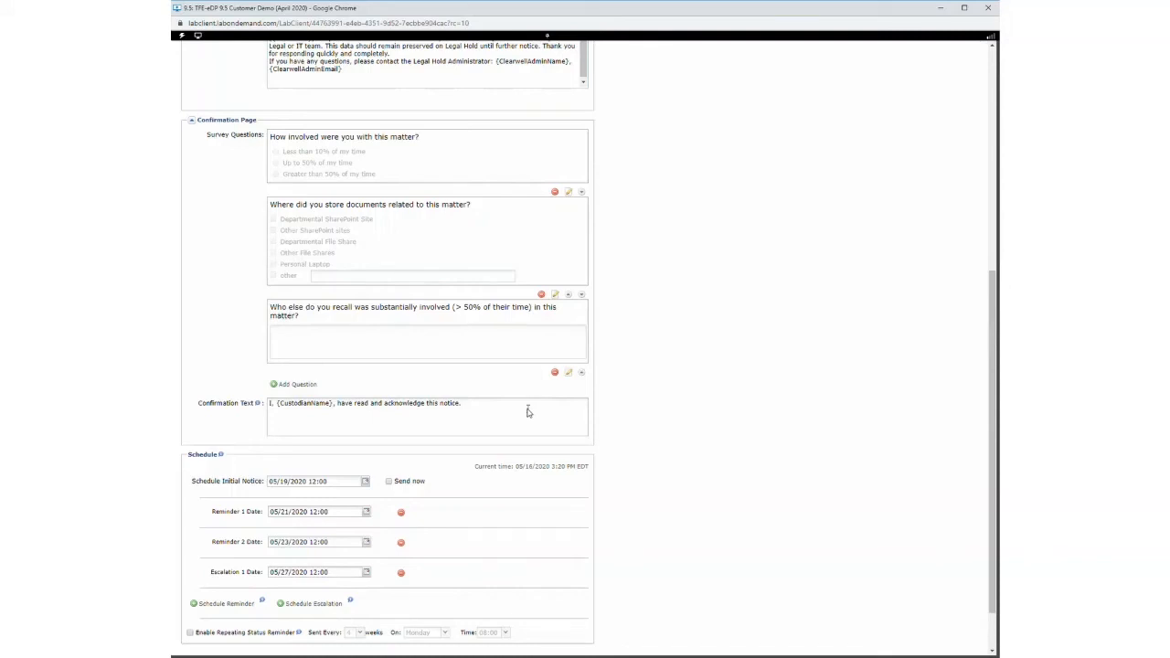
# Step: Leave the custodian notice without saving changes and view the survey responses for the case's legal holds
pyautogui.scroll(-1, 671, 405)
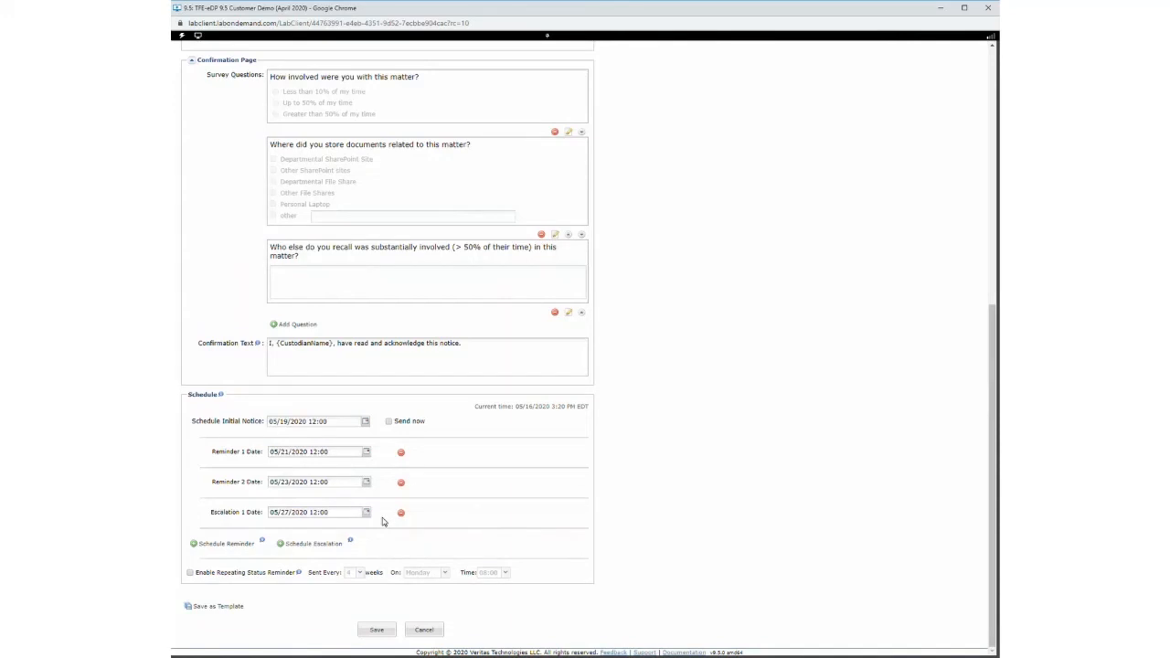
pyautogui.click(437, 631)
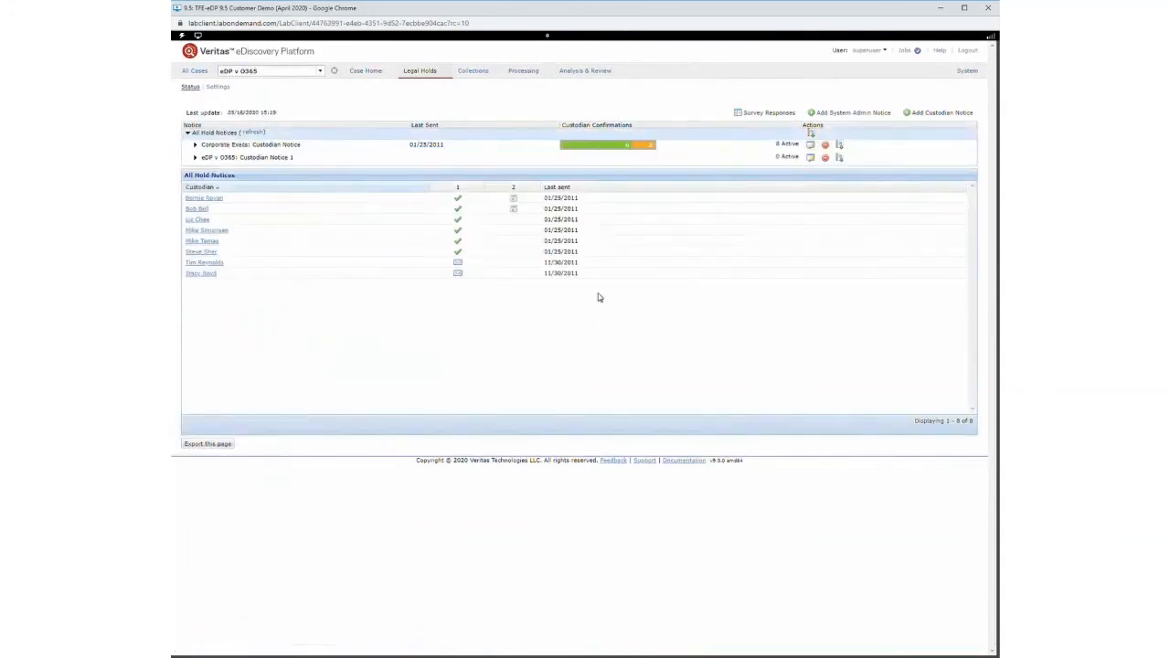
pyautogui.click(764, 113)
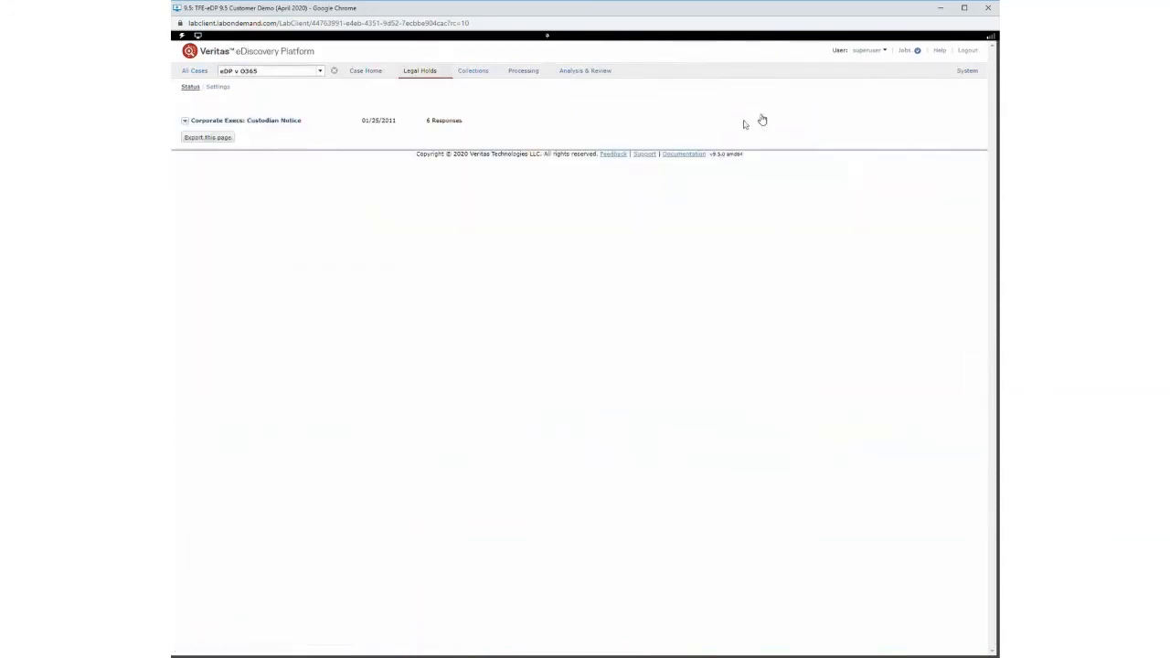
# Step: Expand the Corporate Execs custodian notice's survey results to review response charts and custodian answers across its questions
pyautogui.click(185, 120)
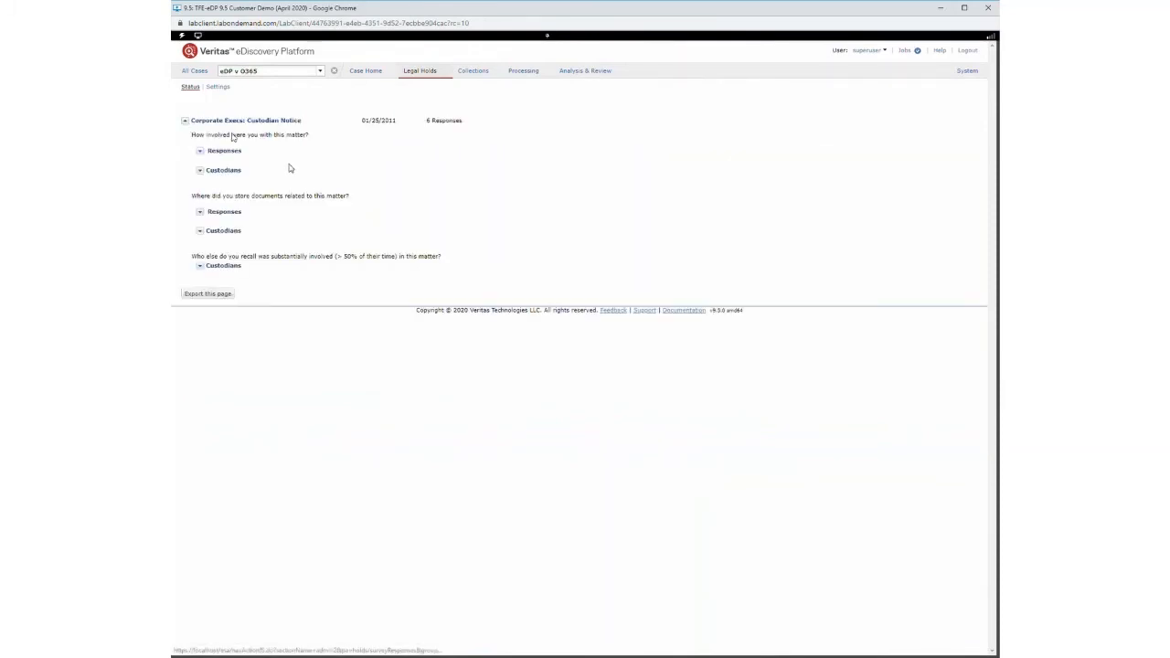
pyautogui.click(199, 151)
pyautogui.click(201, 206)
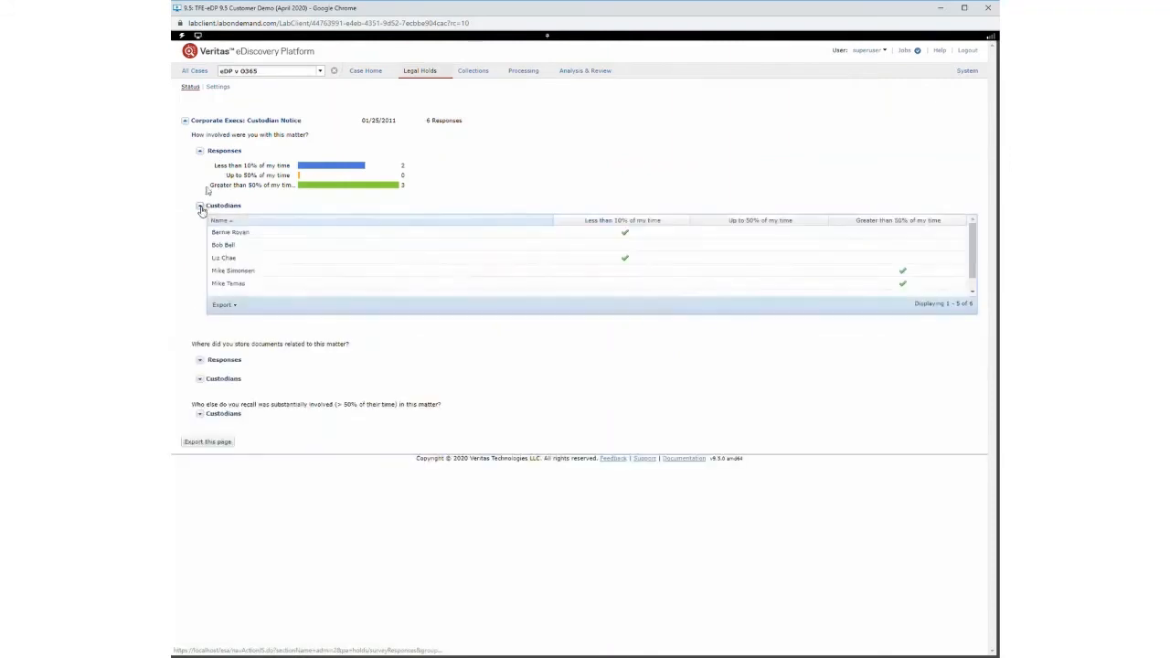
pyautogui.click(200, 360)
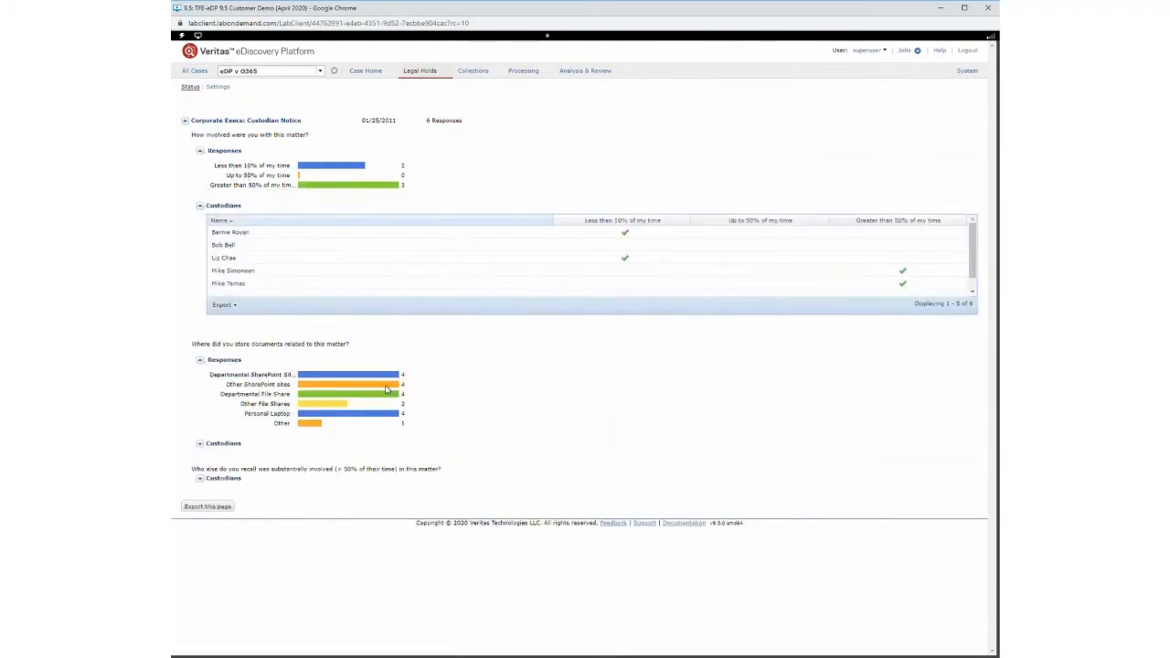
pyautogui.click(200, 479)
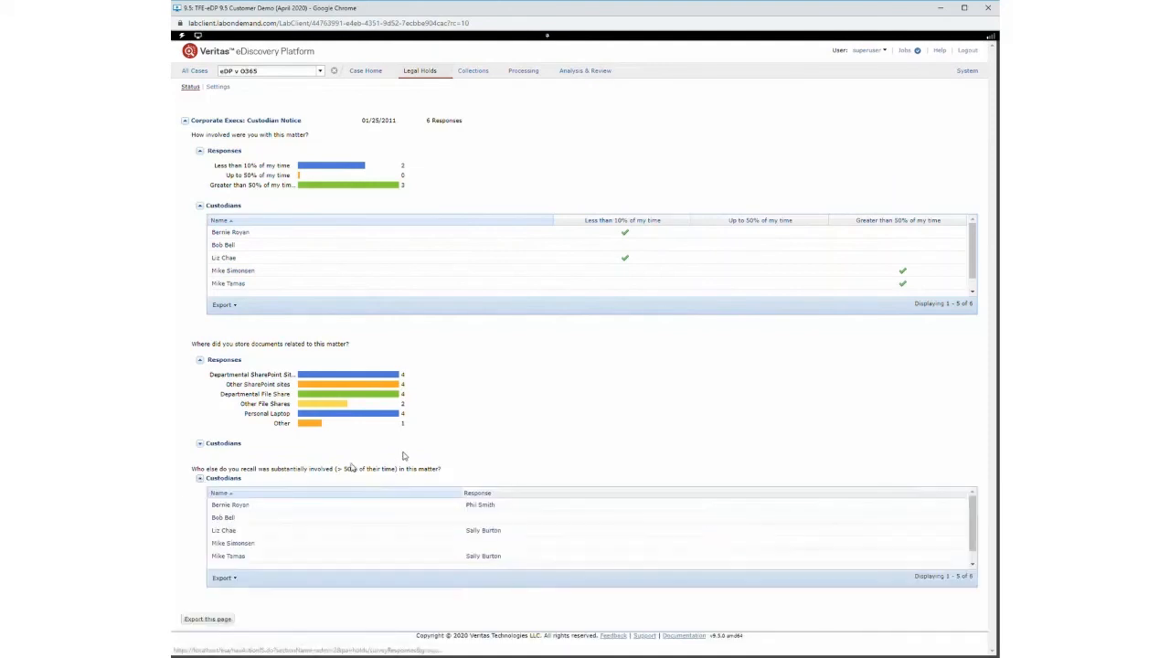
# Step: Export the survey responses page and download the newly generated Excel survey report from the jobs list
pyautogui.click(222, 620)
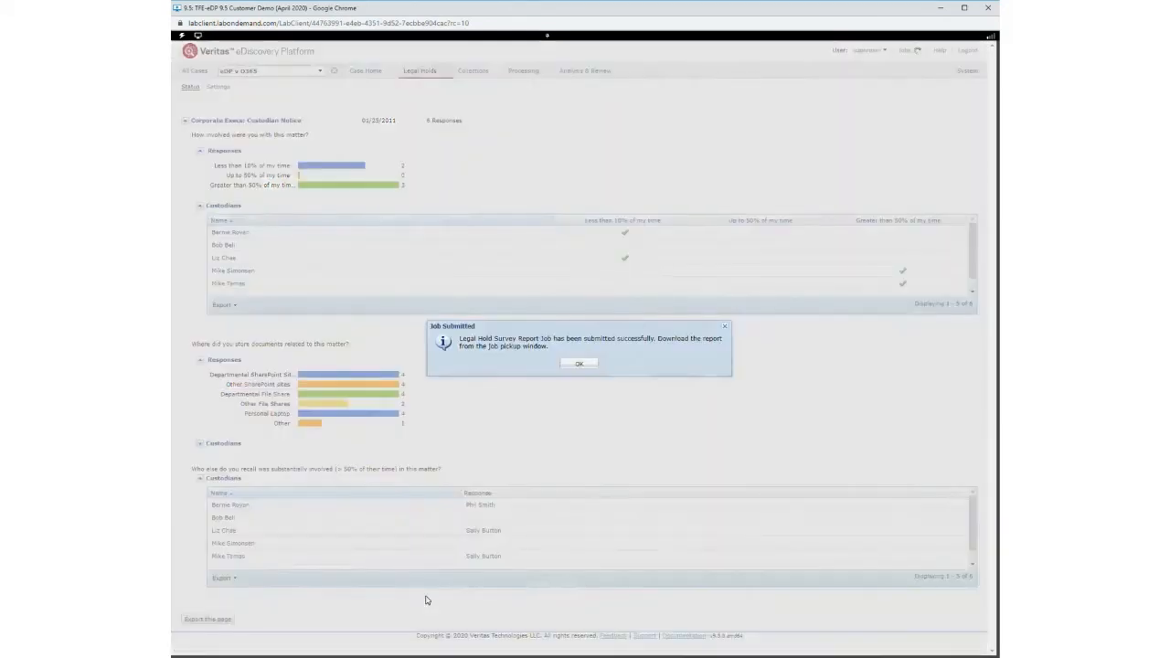
pyautogui.click(579, 364)
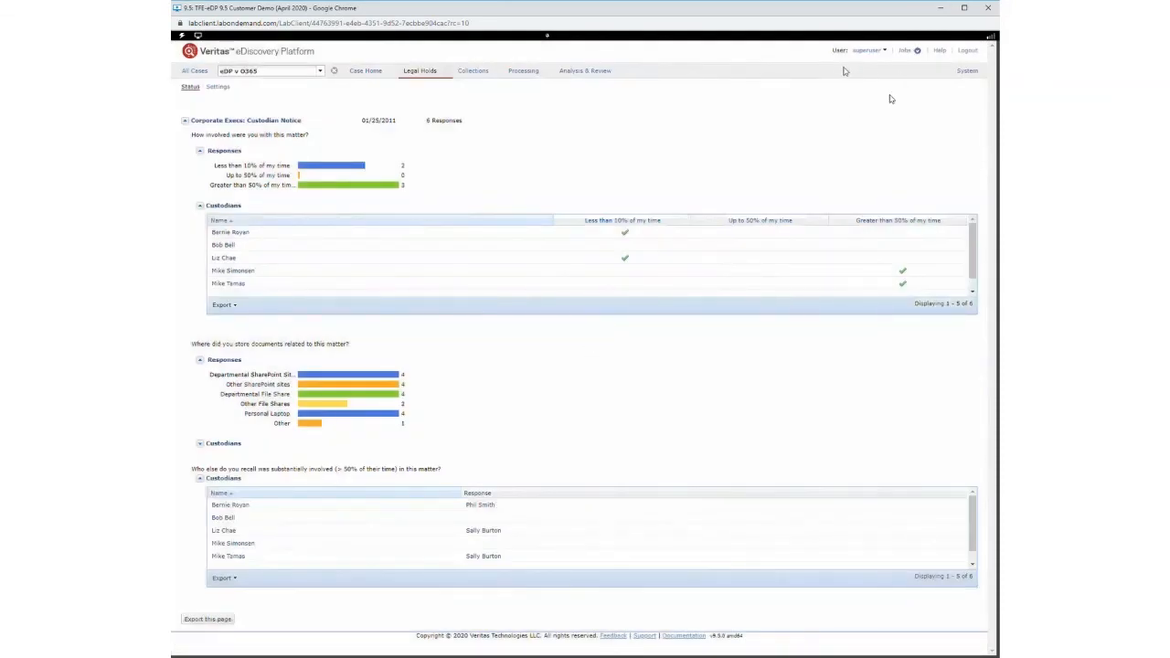
pyautogui.click(903, 53)
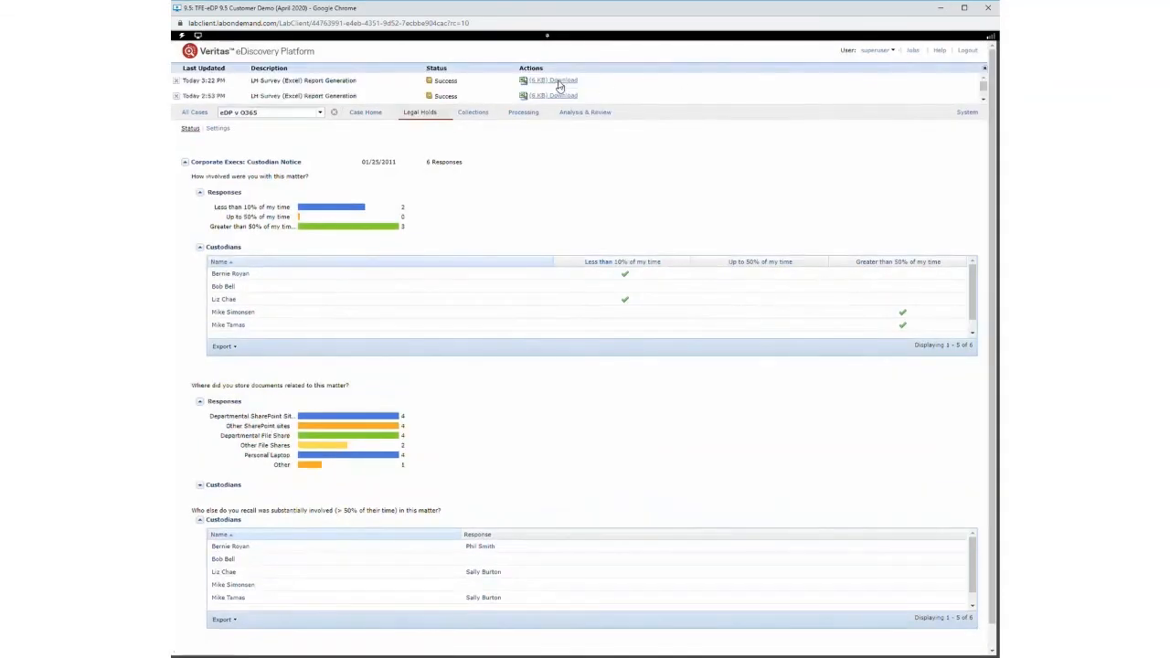
pyautogui.click(560, 81)
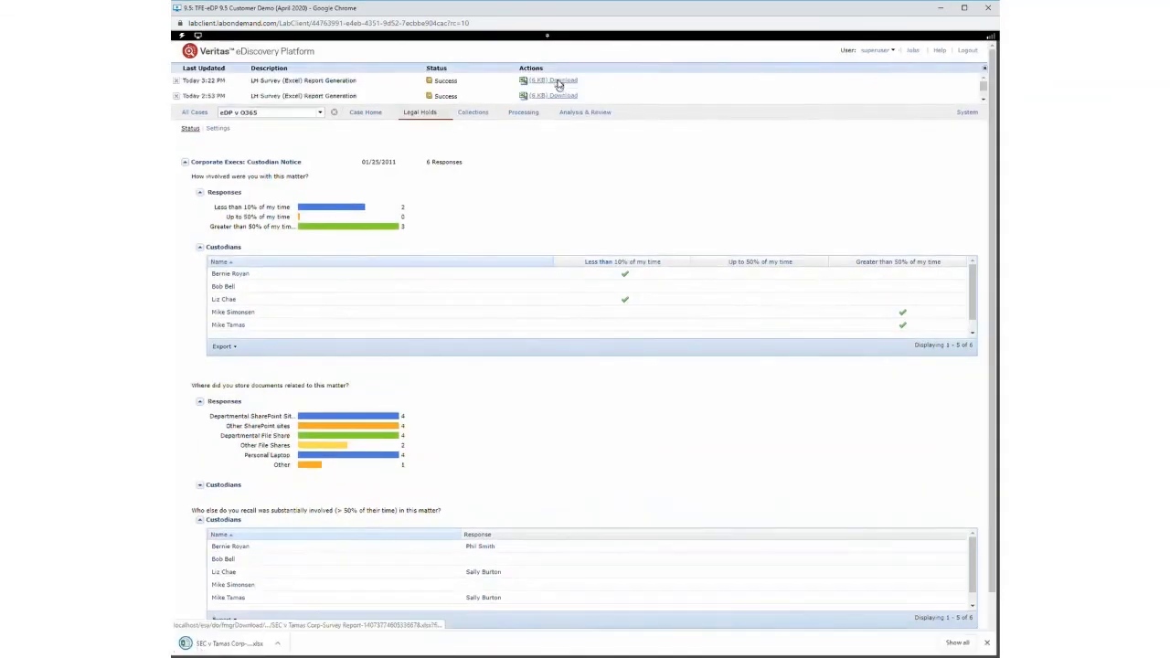
# Step: Open the downloaded survey report in Excel, review the custodians' survey entries, and minimize the workbooks to return to the platform
pyautogui.click(255, 647)
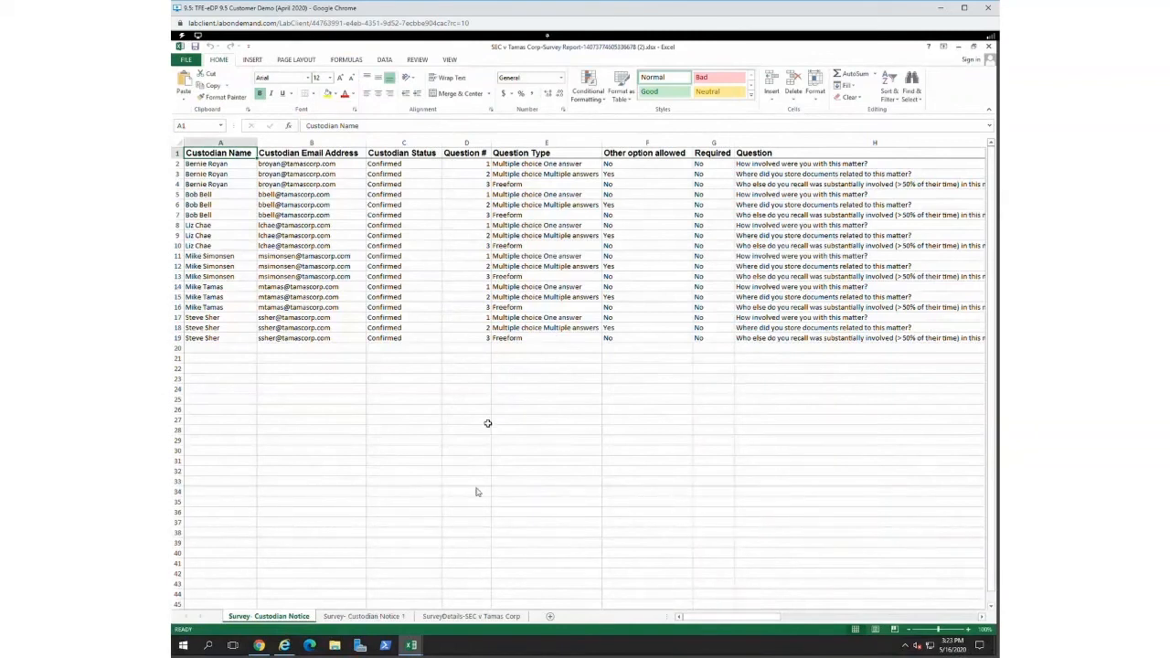
pyautogui.click(958, 47)
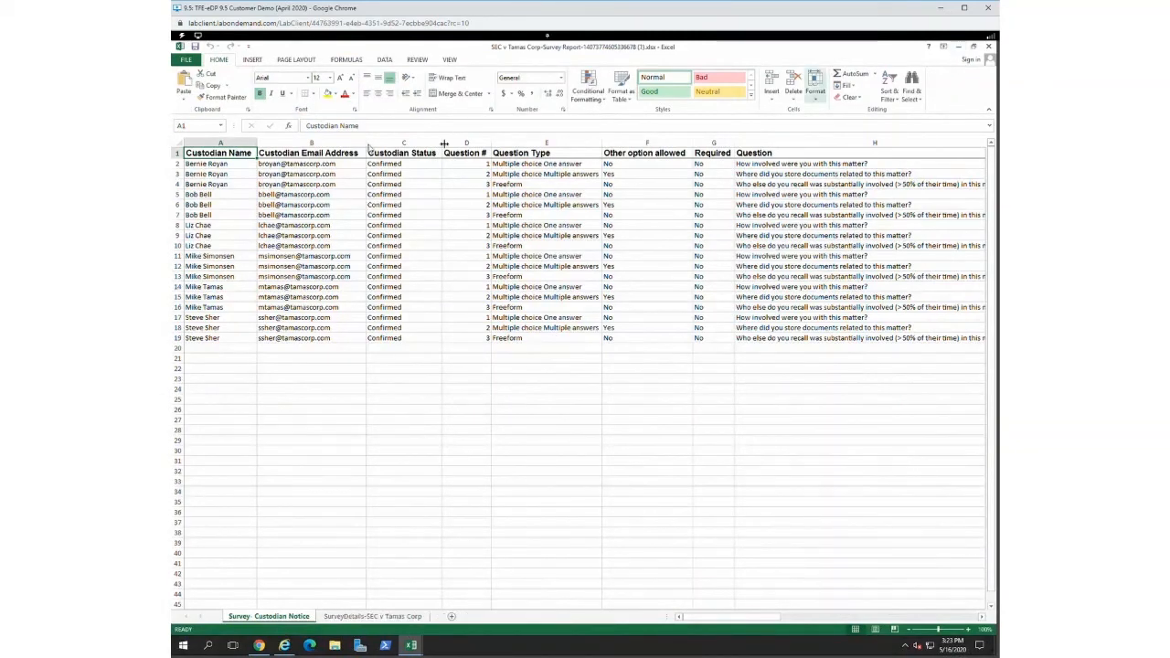
pyautogui.click(957, 47)
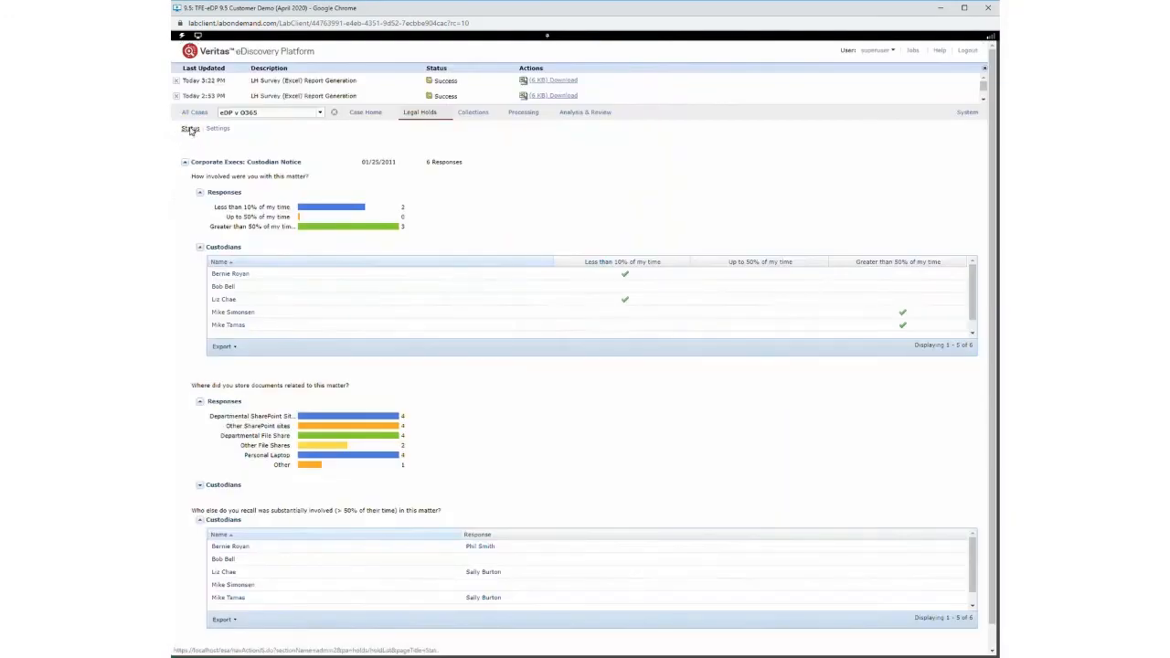
# Step: Return to the legal hold status page, generate a defensibility report for all hold notices, and download it
pyautogui.click(189, 129)
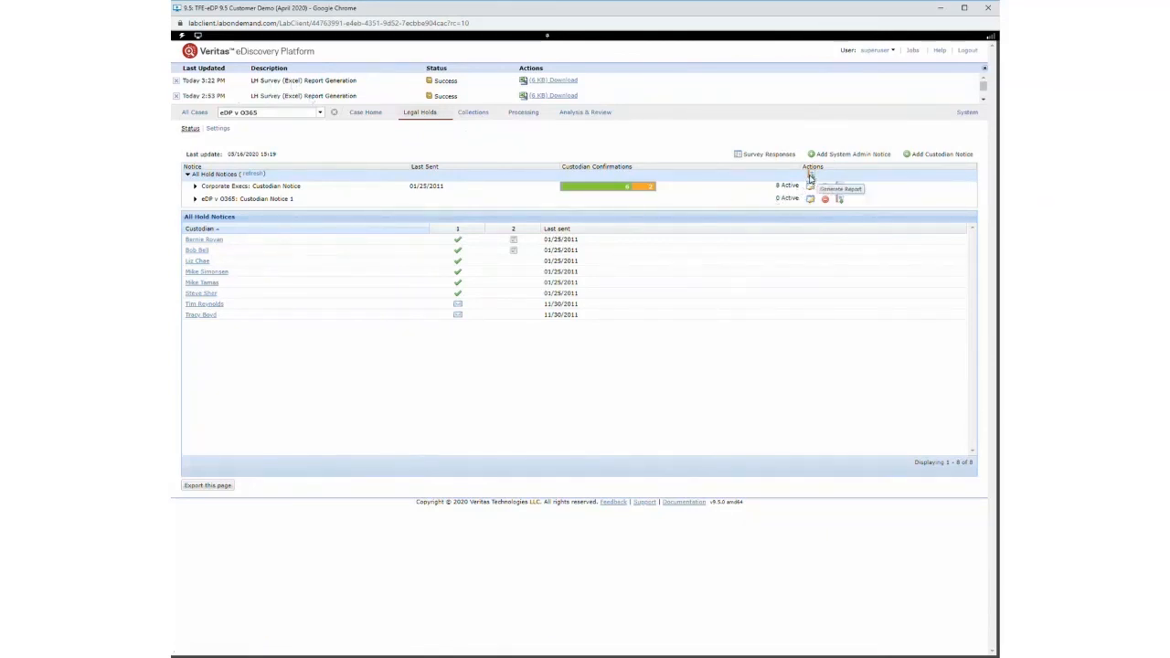
pyautogui.click(841, 186)
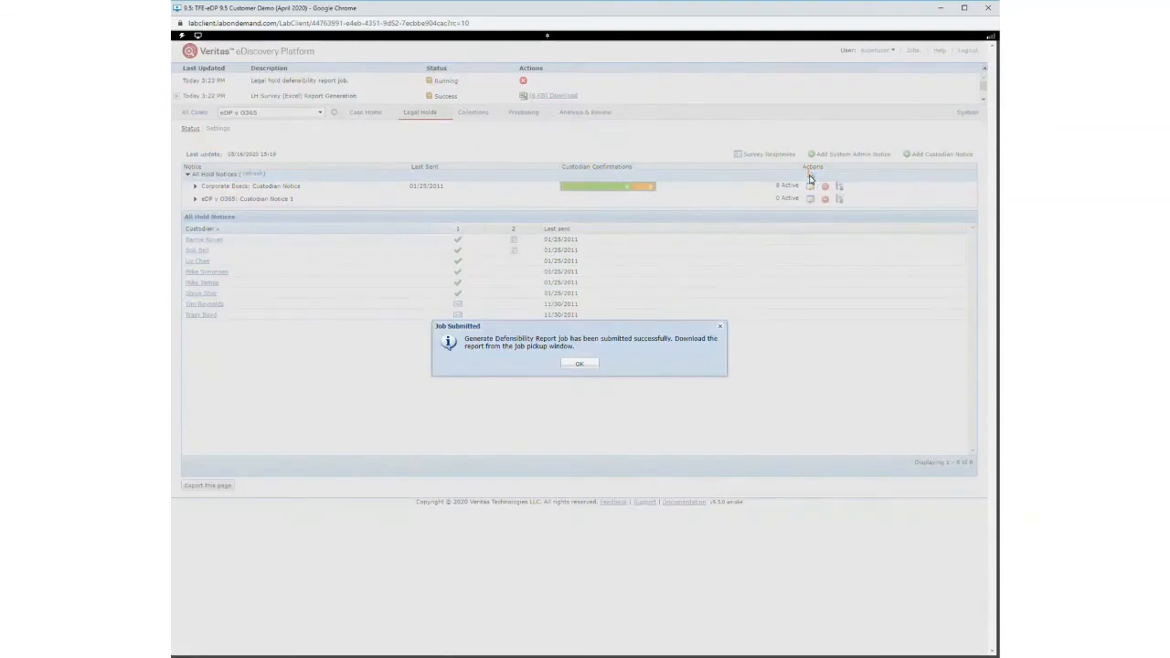
pyautogui.click(574, 364)
pyautogui.click(551, 80)
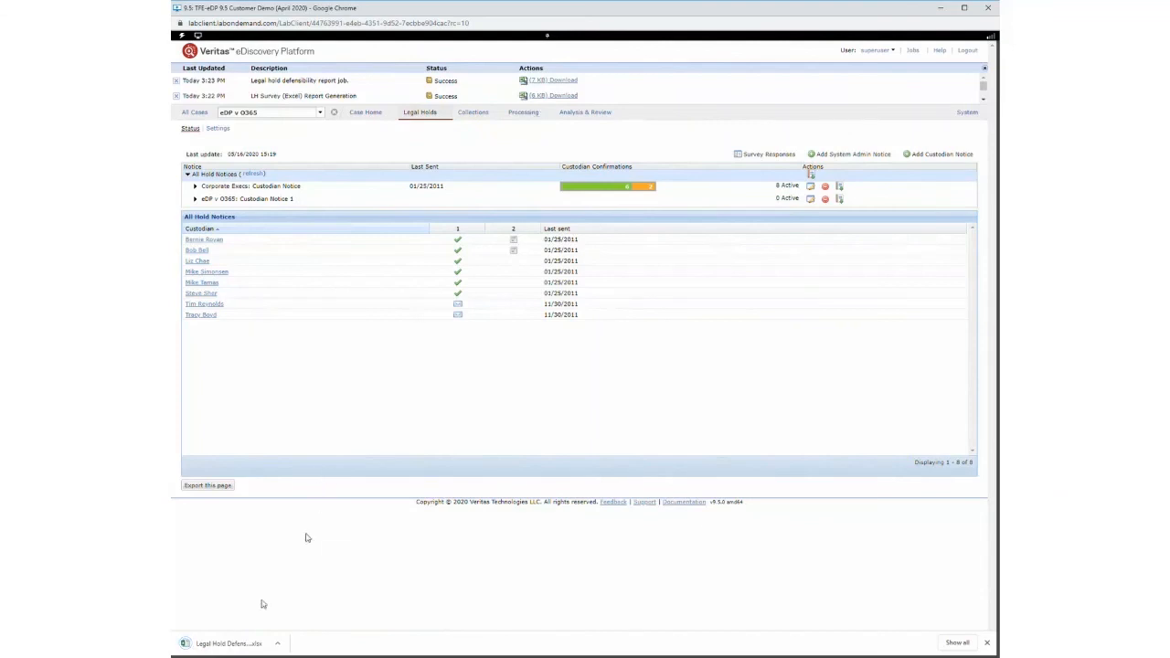
# Step: Open the defensibility report in Excel, review its notice details, custodian status and activity audit trail, and minimize the workbook
pyautogui.click(245, 647)
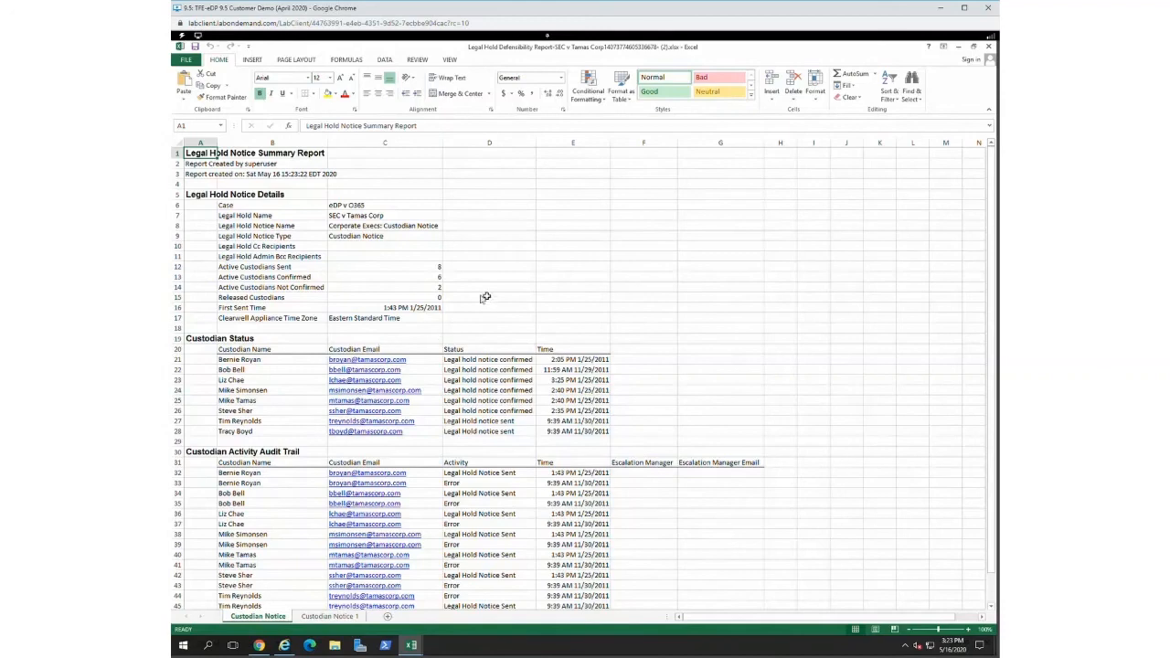
pyautogui.scroll(-5, 312, 258)
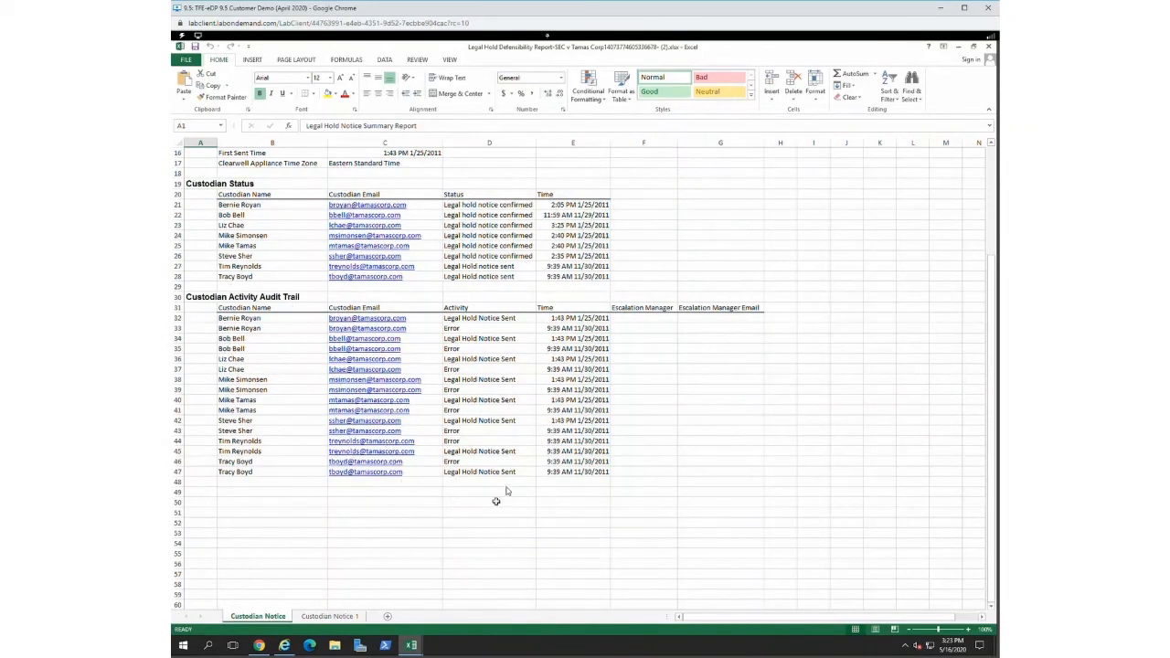
pyautogui.click(956, 47)
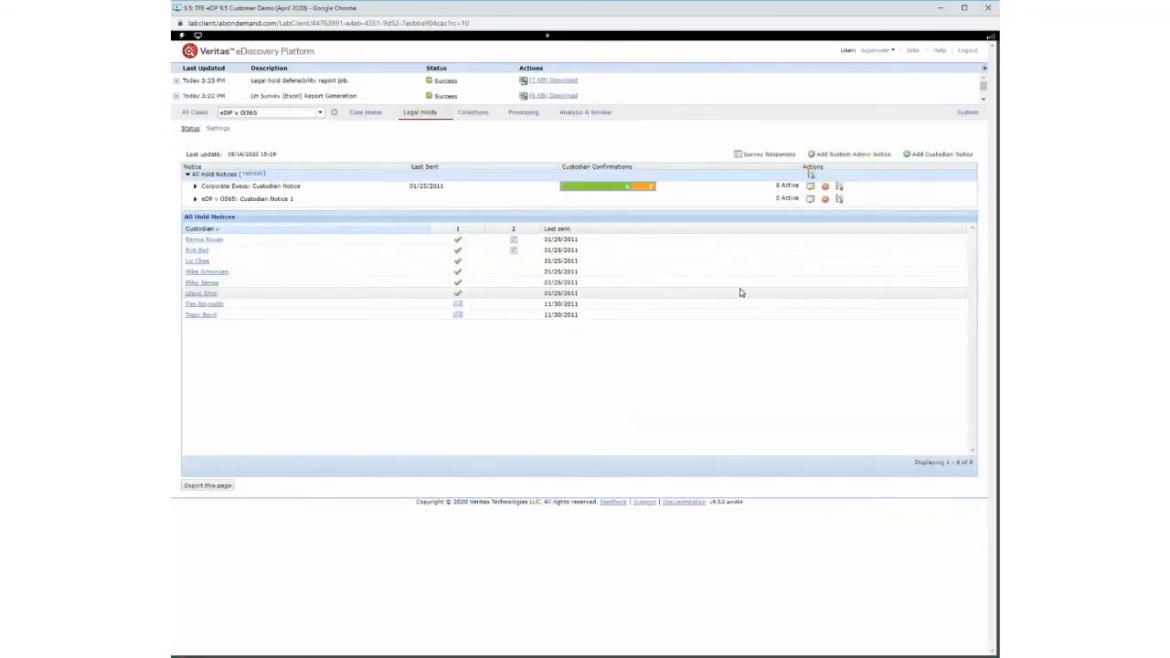